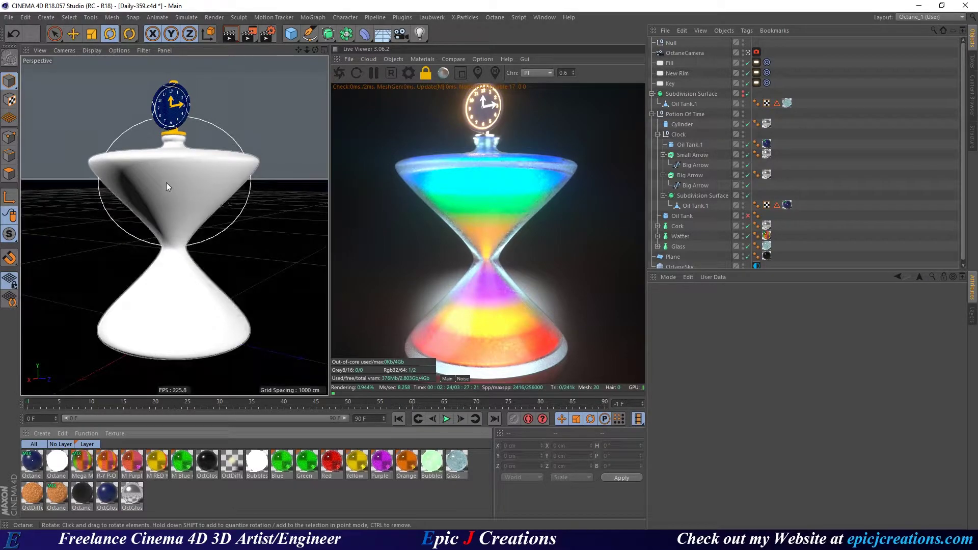
left_click_drag(163, 184, 157, 234, "alt")
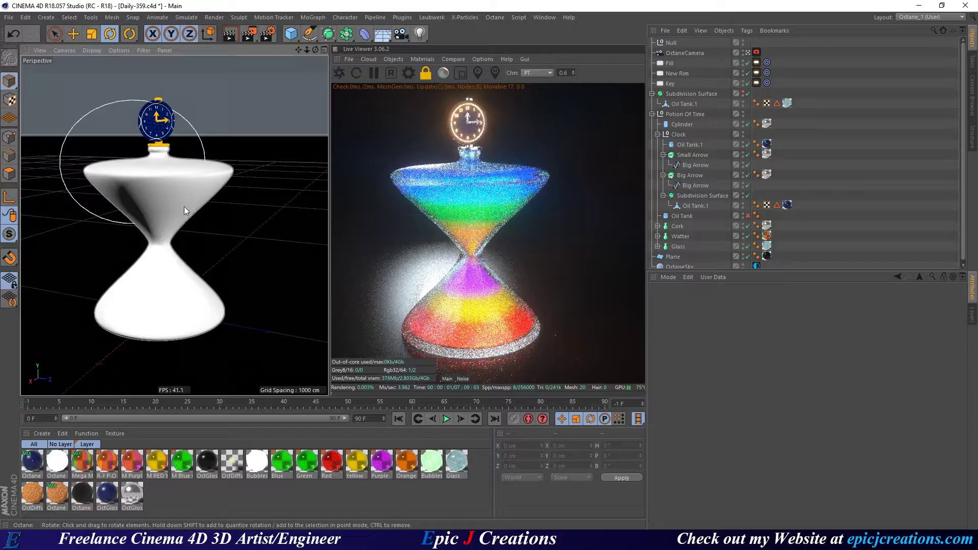
left_click_drag(174, 234, 196, 238, "alt")
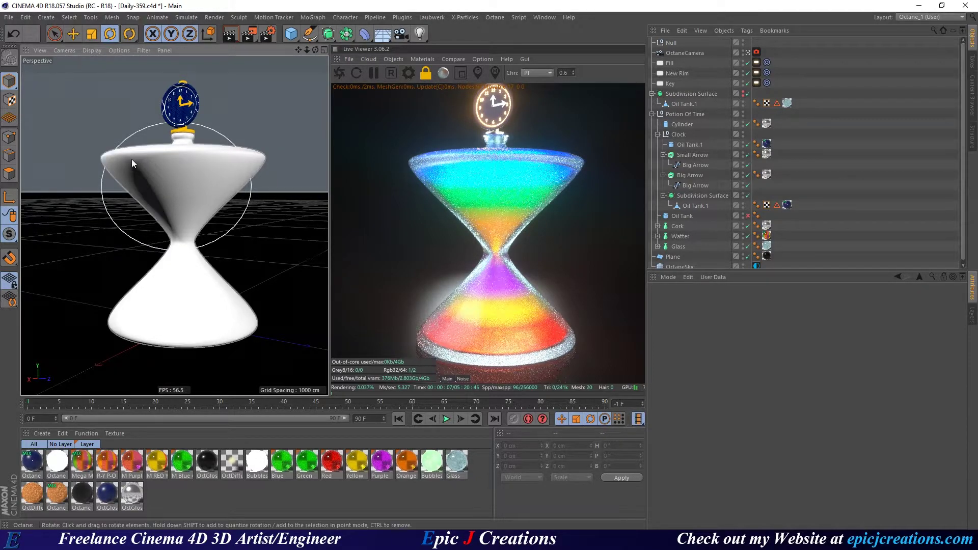
mouse_move(183, 142)
left_mouse_down("alt")
mouse_move(175, 160)
mouse_move(185, 152)
left_mouse_up("alt")
mouse_move(185, 191)
left_mouse_down("alt")
mouse_move(185, 245)
mouse_move(186, 173)
left_mouse_up("alt")
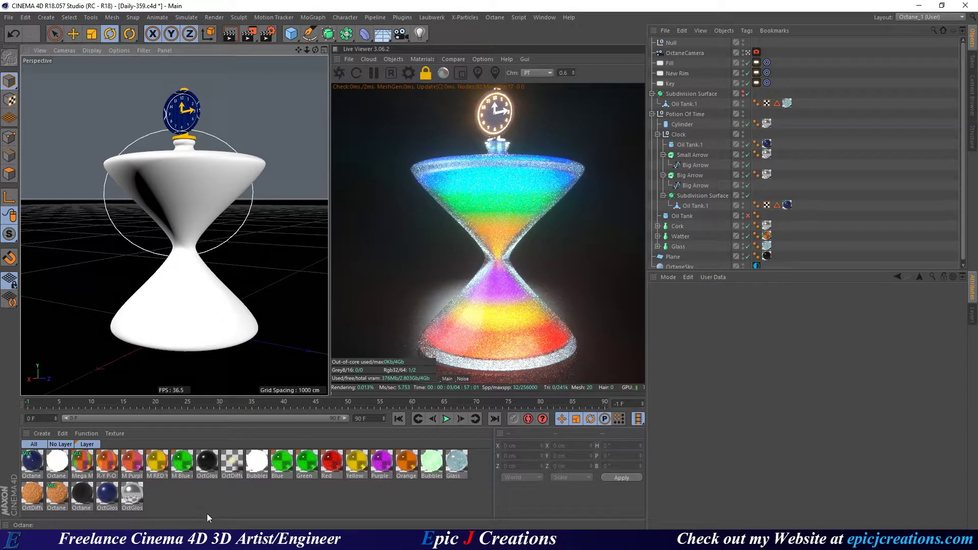
Step: Filter the materials to those assigned to a layer and open the Mega Mat mix material in the node editor
left_click(86, 445)
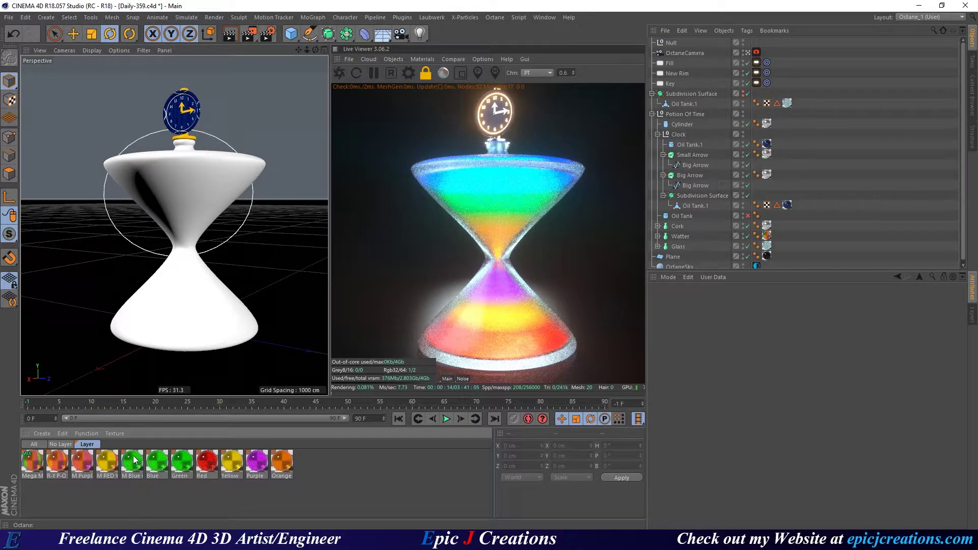
left_click(30, 459)
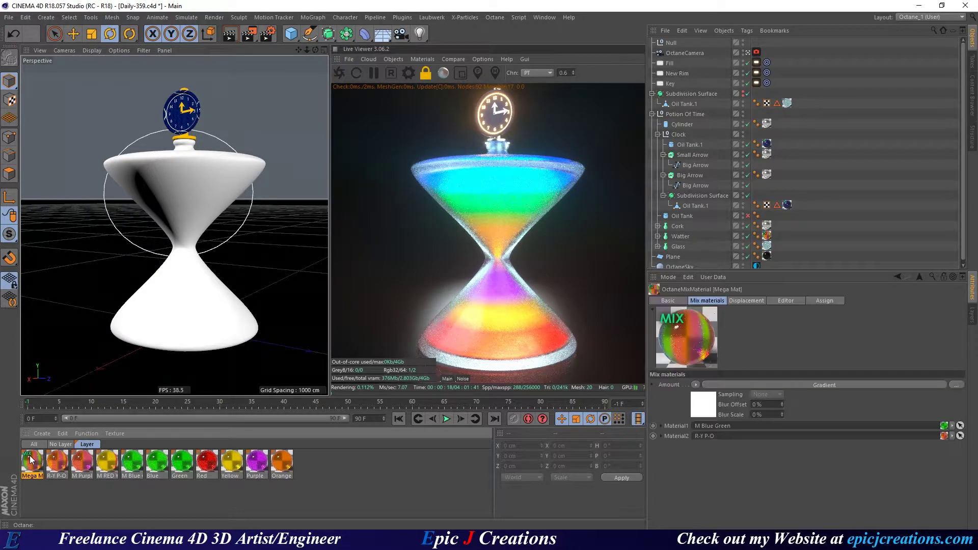
double_click(29, 456)
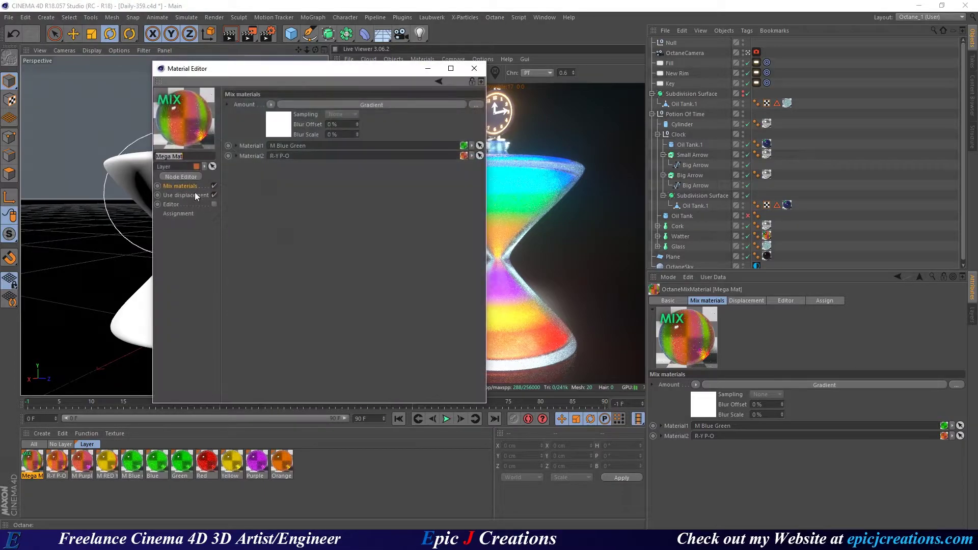
left_click(181, 176)
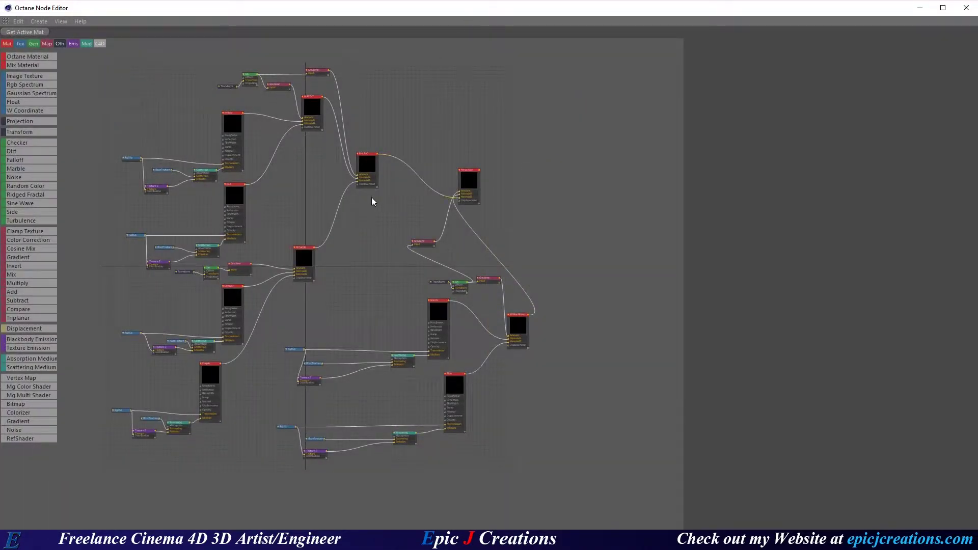
Step: Examine how the colour materials and nested mixes feed into Mega Mat in the node graph, then close both editors
middle_click_drag(352, 275, 368, 276)
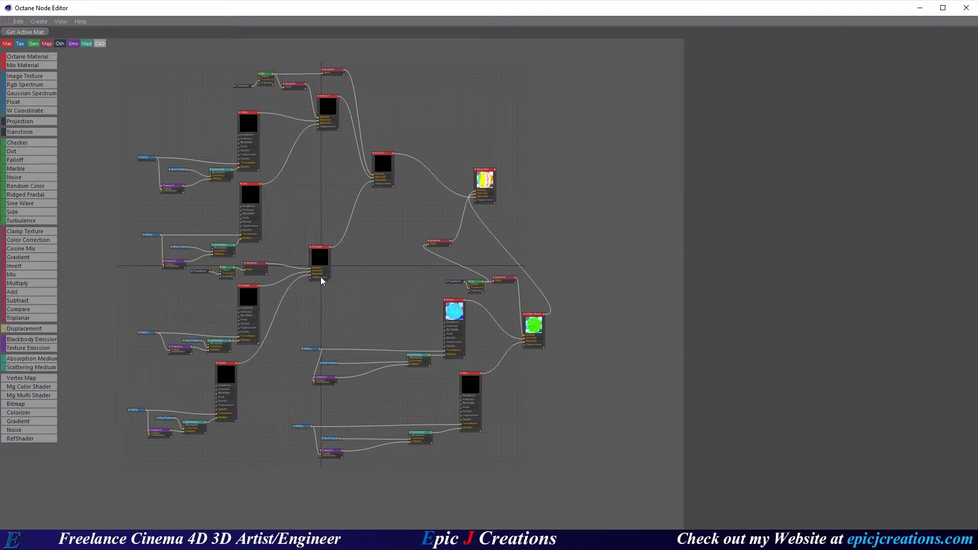
middle_click_drag(269, 338, 299, 355)
scroll(252, 255, "up", 5)
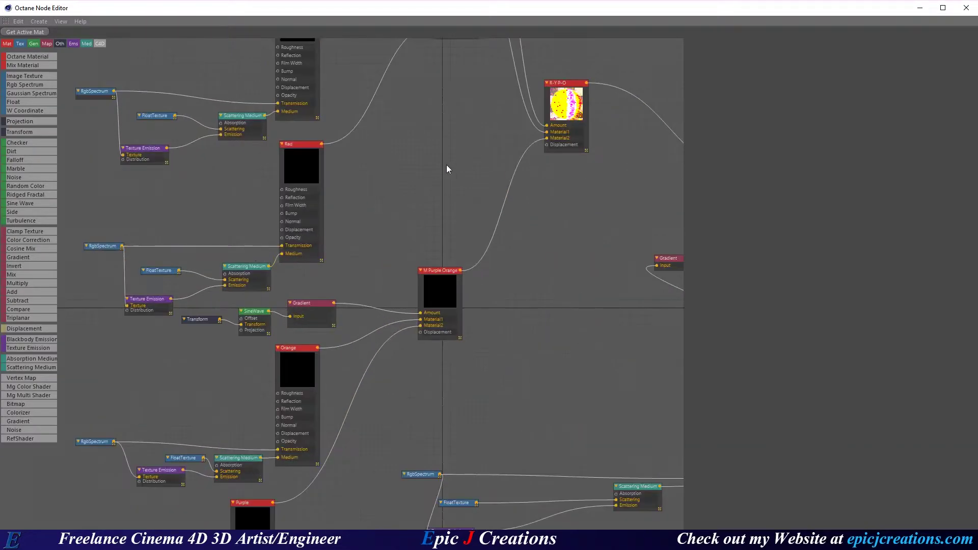
scroll(378, 280, "down", 3)
middle_click_drag(387, 325, 337, 185)
scroll(406, 267, "down", 2)
scroll(406, 267, "down", 2)
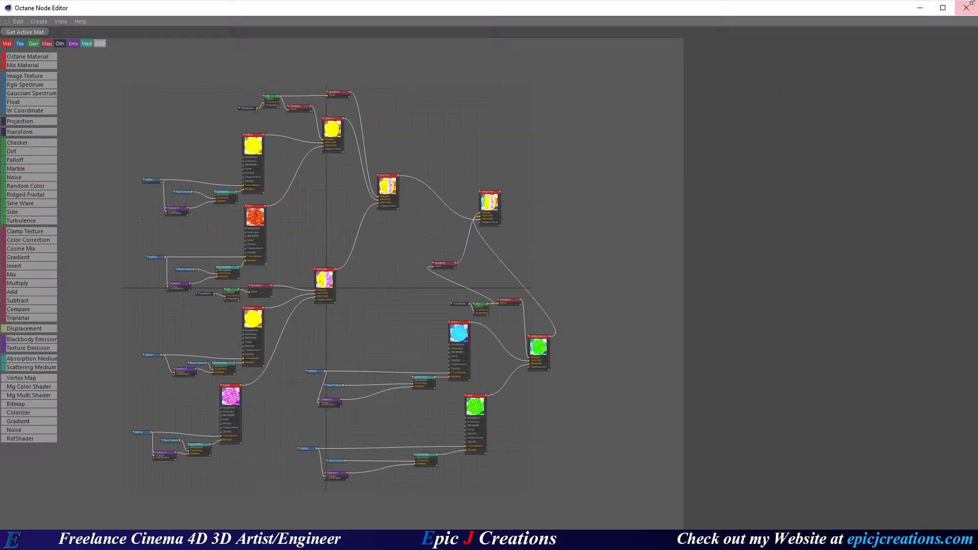
key("alt+F4")
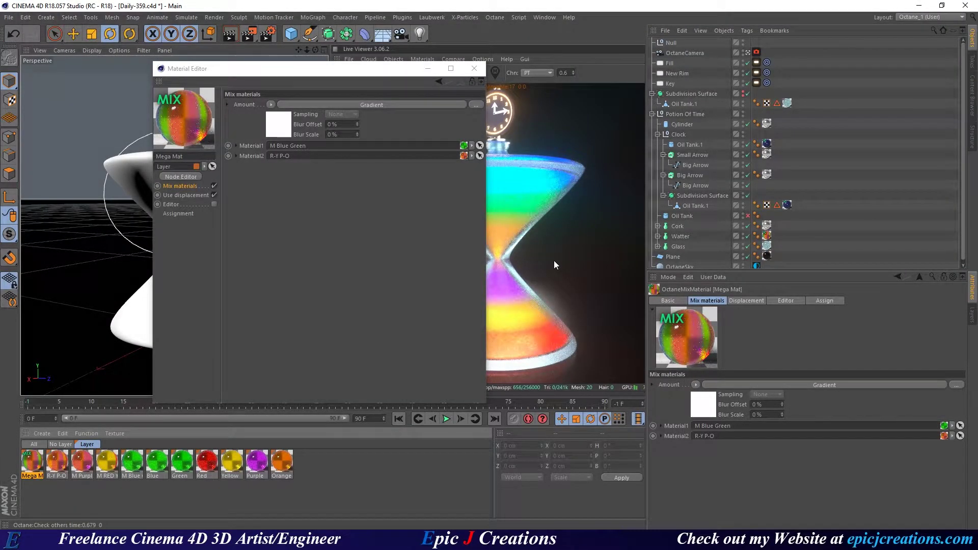
left_click(474, 69)
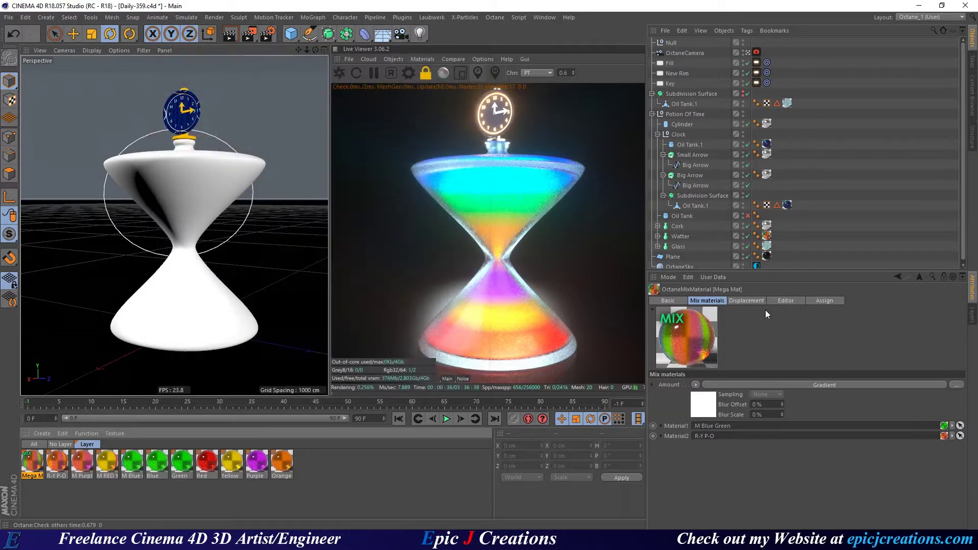
Step: Open the Content Browser and look through its preset library folders
left_click(974, 98)
double_click(671, 128)
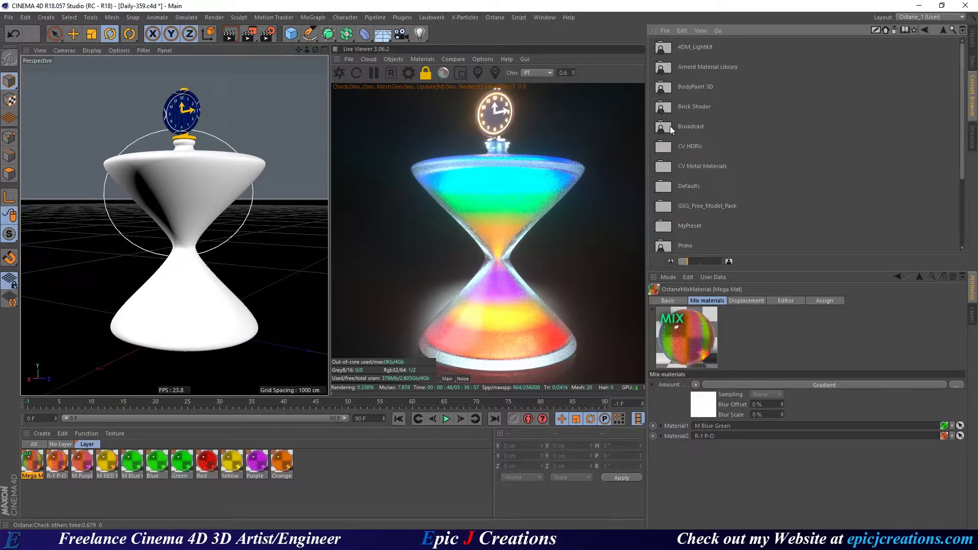
scroll(721, 127, "down", 3)
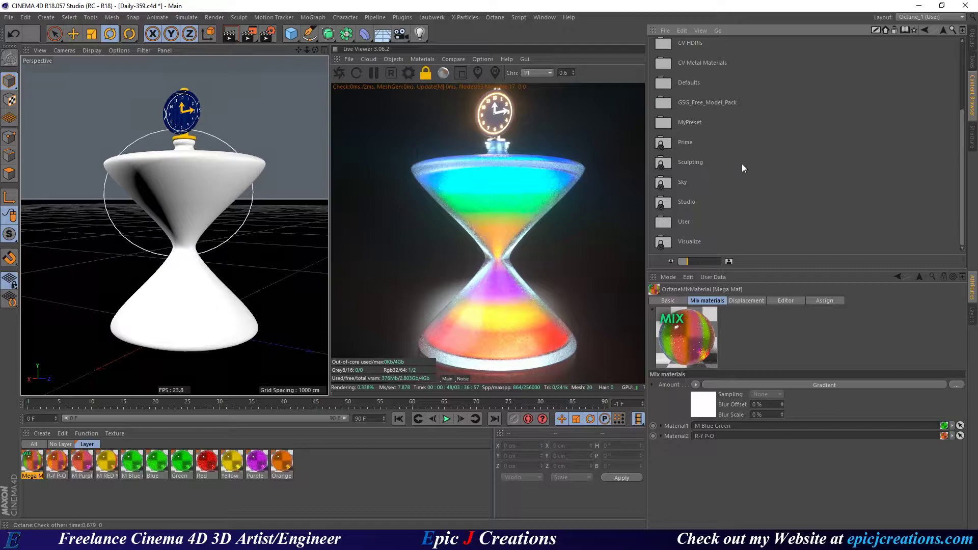
scroll(716, 180, "up", 2)
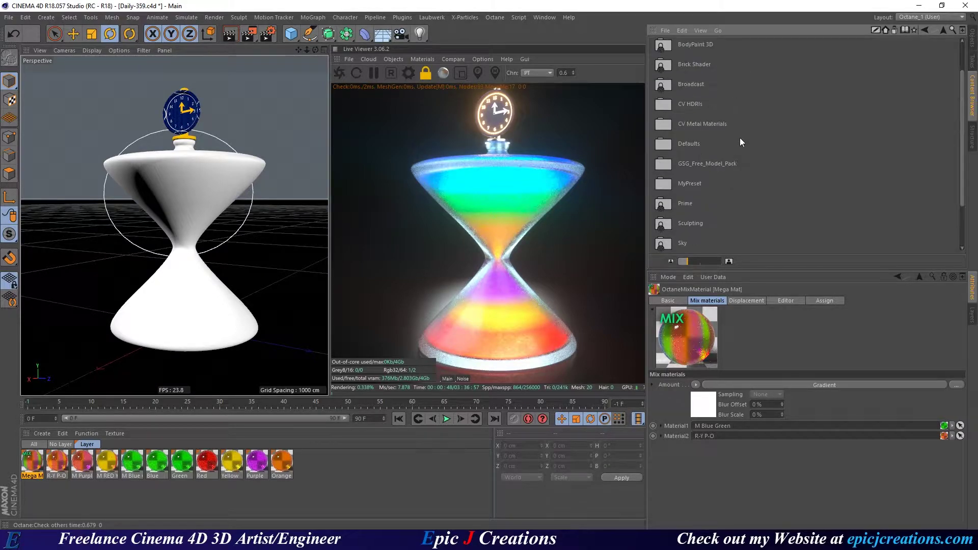
scroll(720, 168, "down", 2)
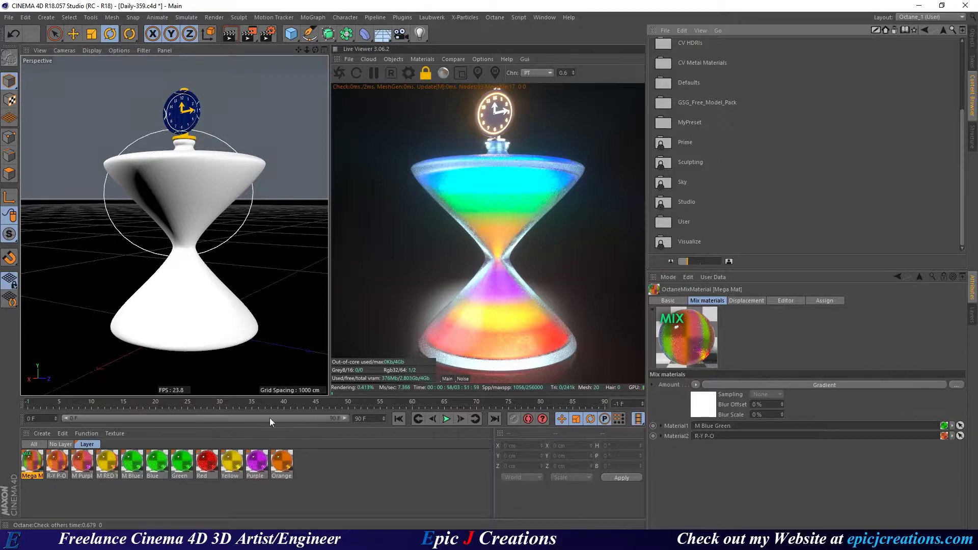
Step: Reopen Mega Mat in the node editor and locate its final mix node
double_click(32, 460)
left_click(191, 178)
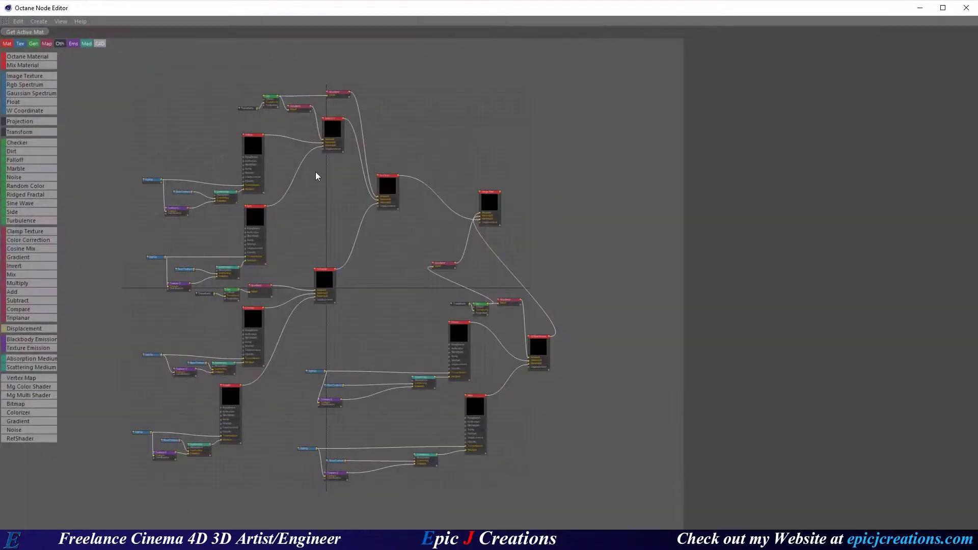
scroll(515, 328, "up", 4)
scroll(510, 346, "up", 1)
middle_click_drag(536, 342, 396, 257)
scroll(385, 196, "down", 3)
middle_click_drag(379, 171, 432, 280)
Step: Save the Mega Mat node as a preset and close the node editor
left_click(387, 207)
scroll(387, 206, "up", 1)
scroll(387, 206, "up", 3)
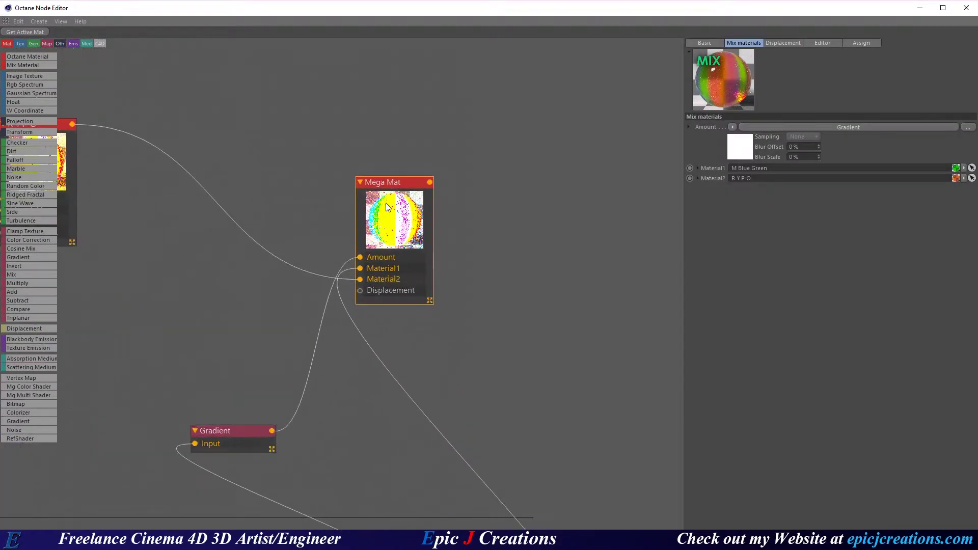
right_click(387, 209)
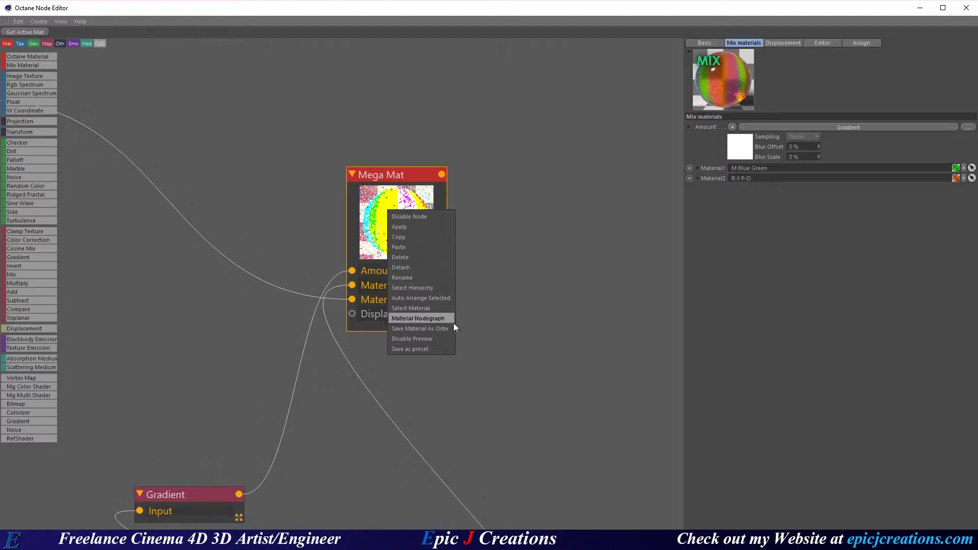
left_click(426, 350)
left_click_drag(568, 3, 546, 15)
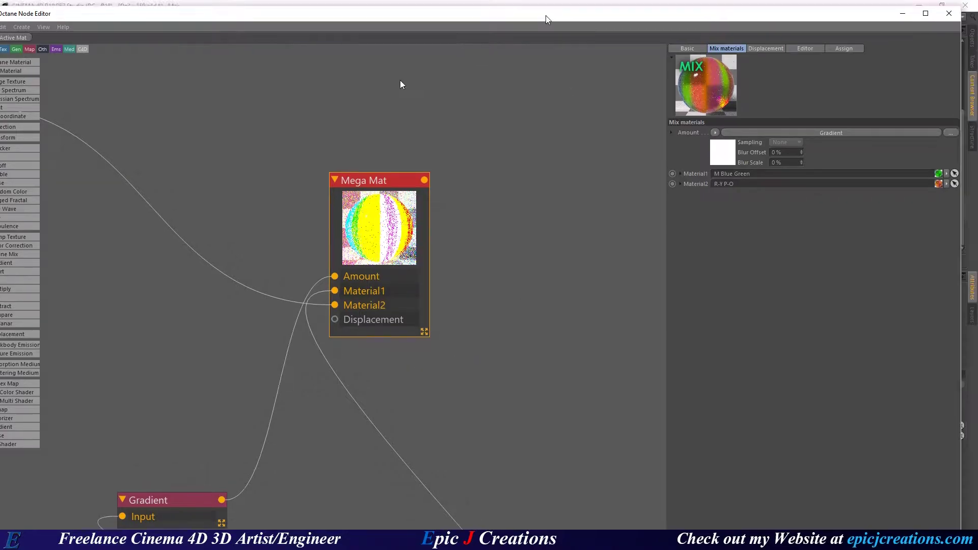
key("alt+F4")
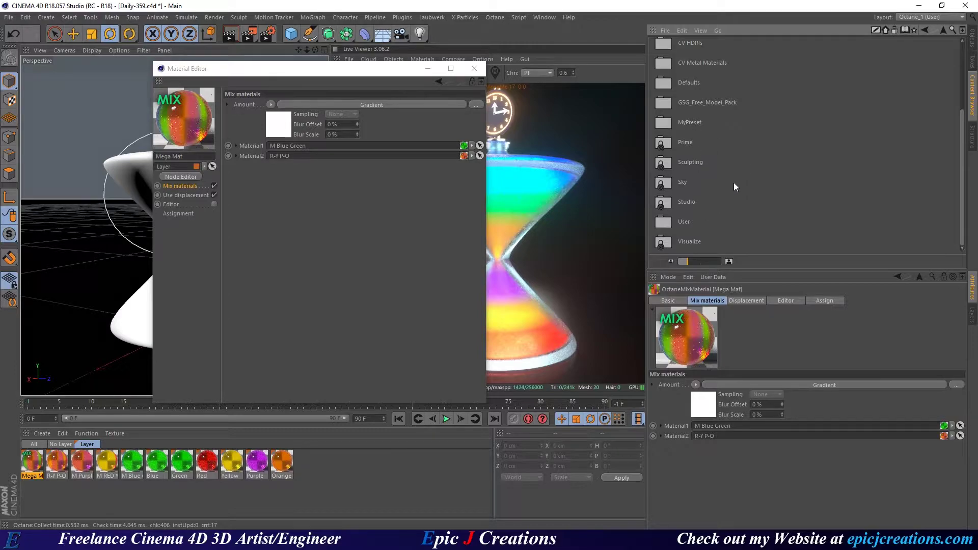
Step: Create a folder named "Test for tutorial" inside the User presets folder of the Content Browser
scroll(704, 183, "up", 3)
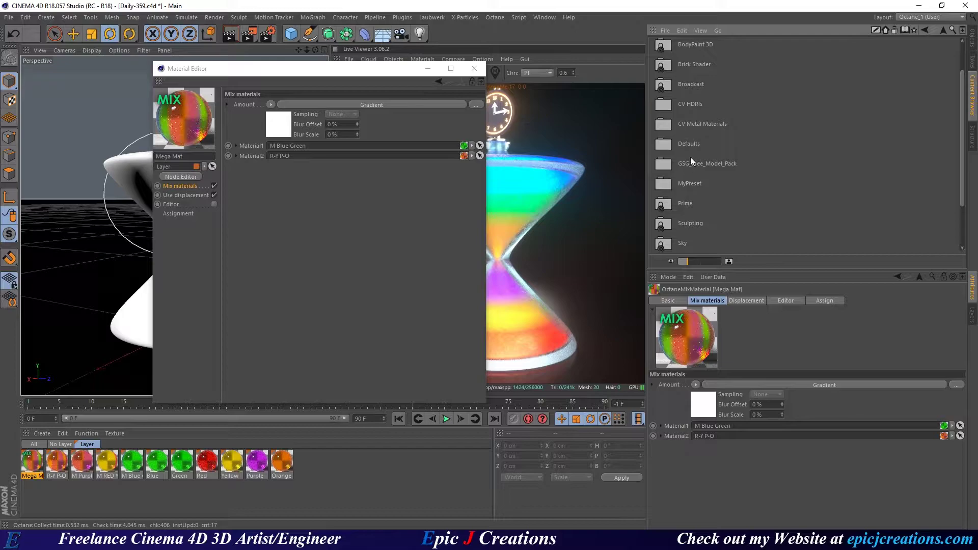
scroll(716, 133, "up", 2)
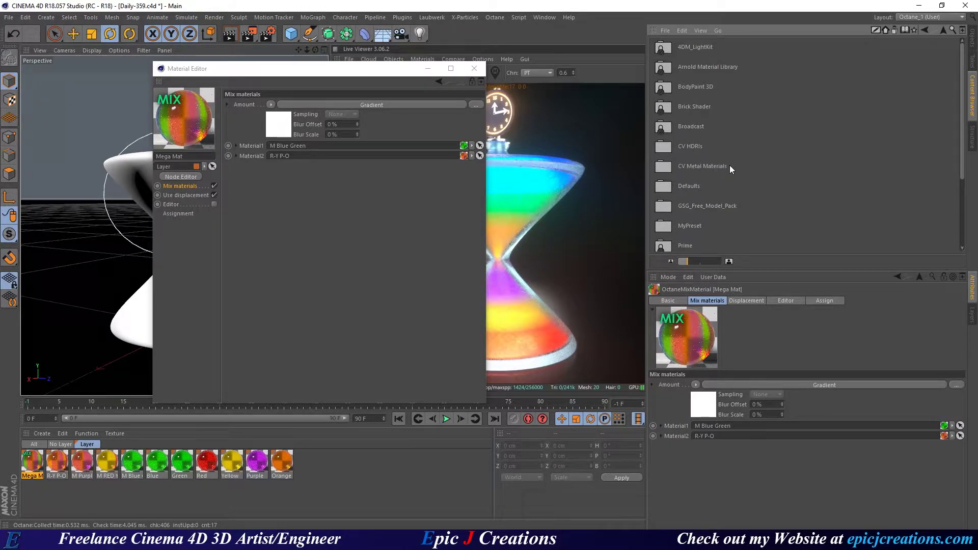
scroll(716, 167, "down", 5)
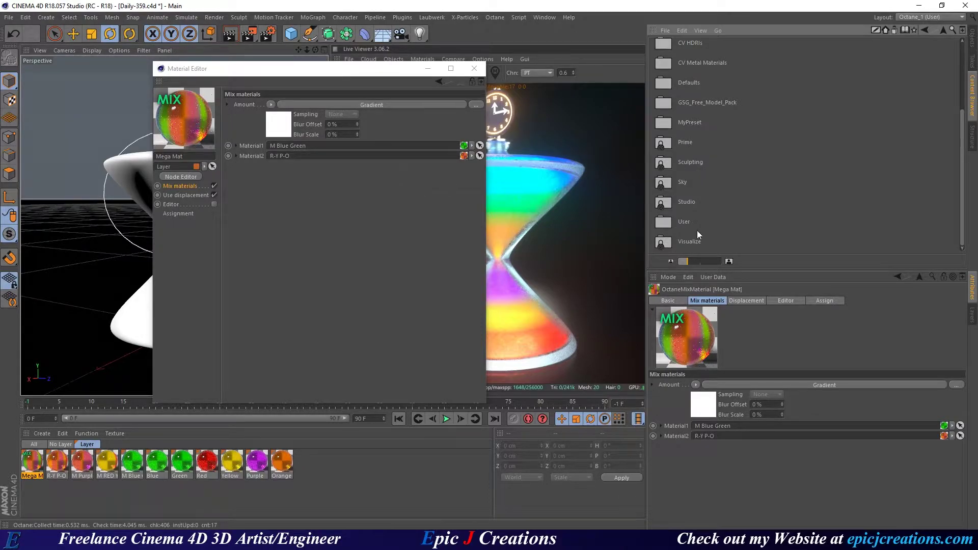
double_click(668, 220)
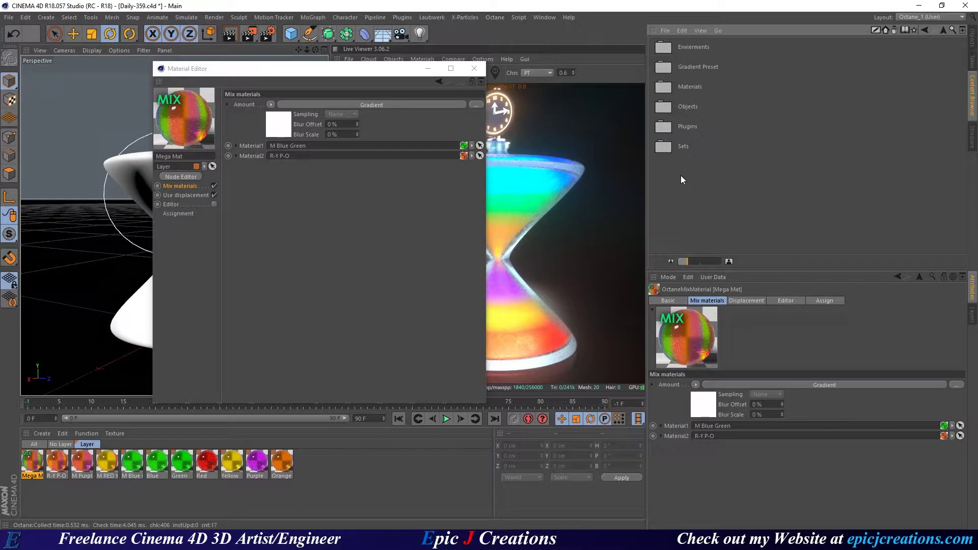
right_click(680, 192)
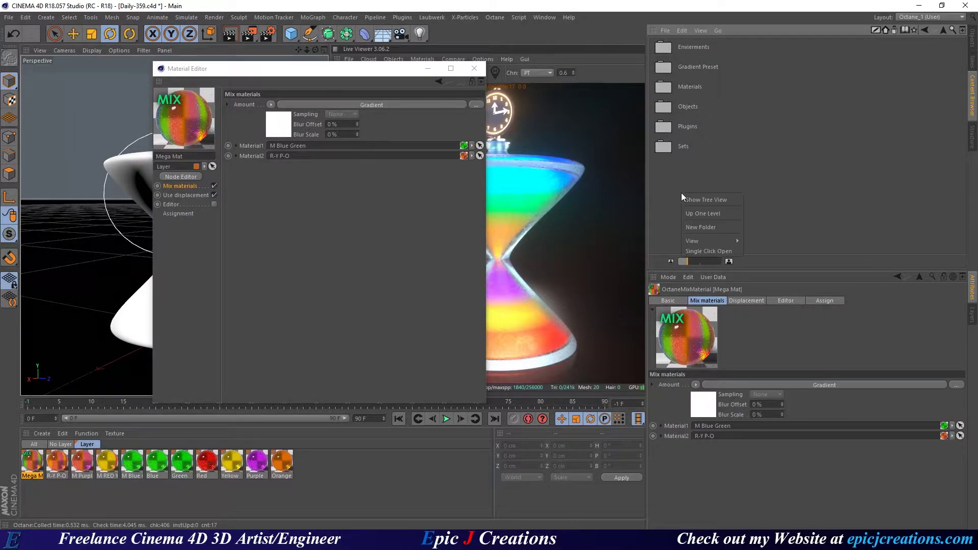
left_click(723, 227)
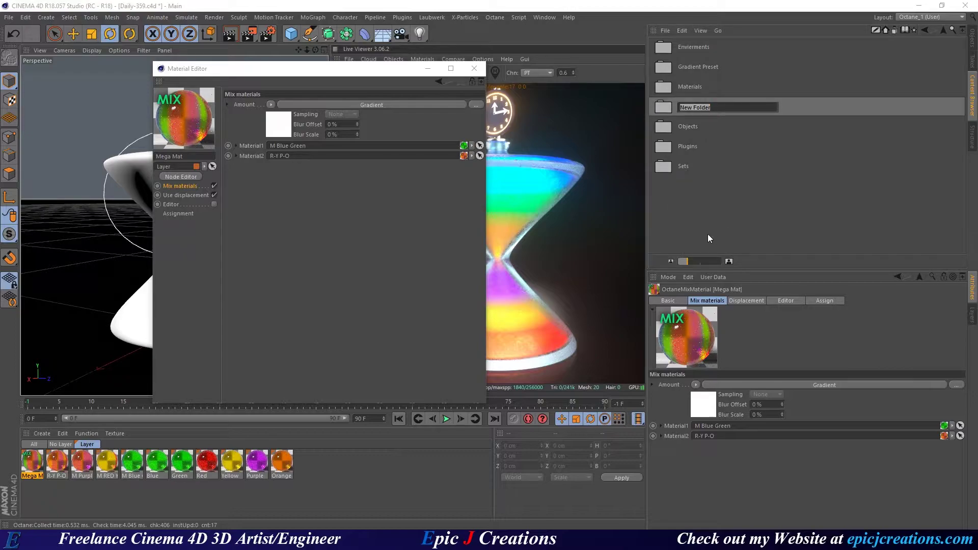
type("Test for tutorial")
key("Return")
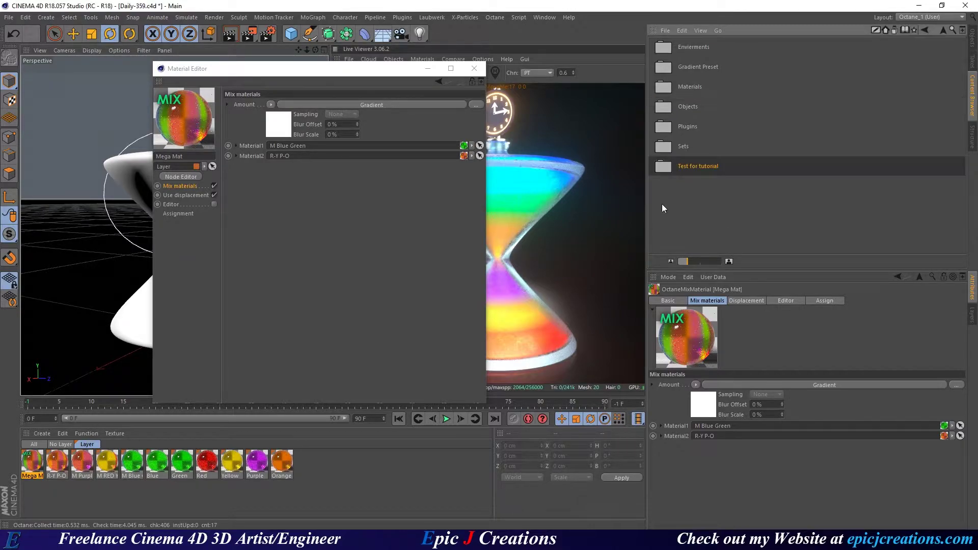
Step: Store the Mega Mat material in the "Test for tutorial" folder and close the Material Editor
double_click(670, 173)
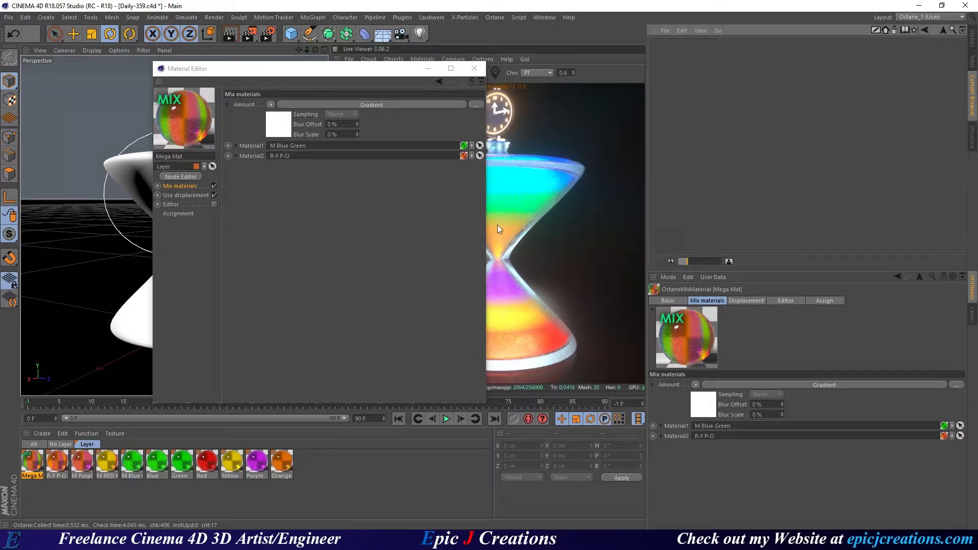
left_click_drag(31, 461, 839, 133)
left_click(476, 67)
left_click(363, 468)
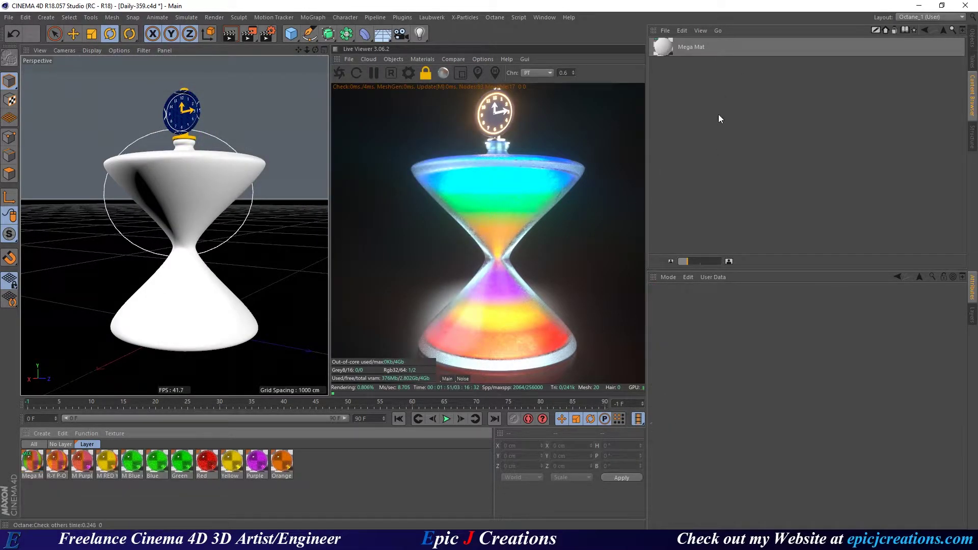
Step: Load the stored Mega Mat preset into the scene and filter the materials to those without a layer
left_click(665, 48)
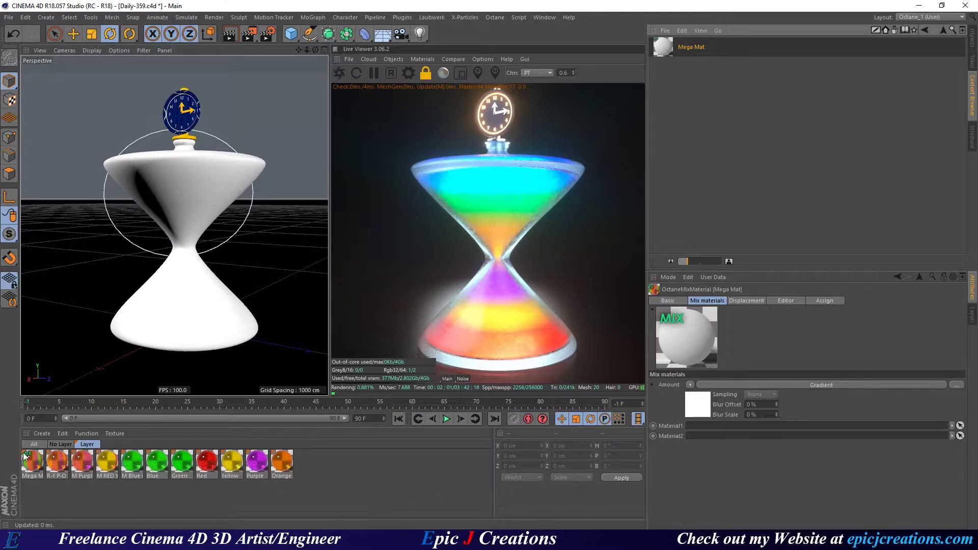
left_click(41, 444)
left_click(63, 444)
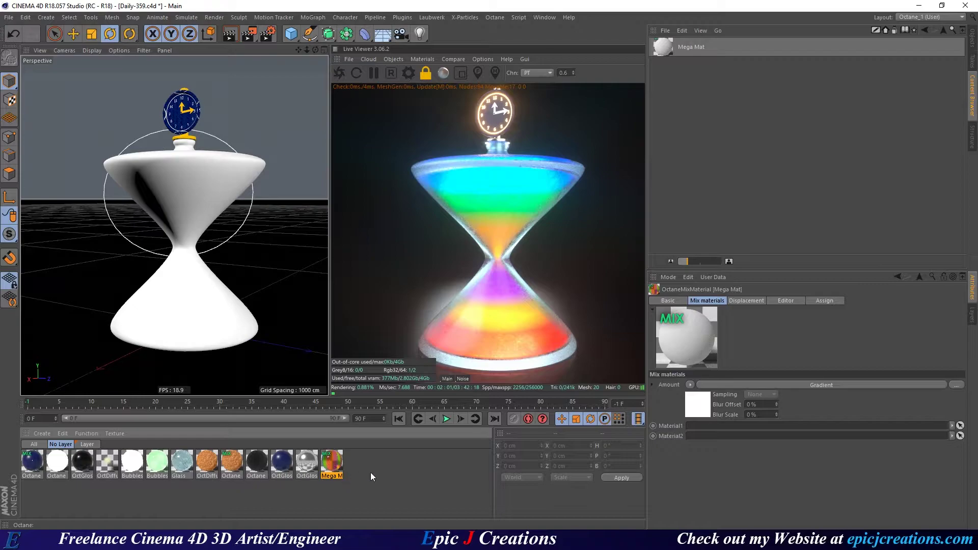
Step: Open the reloaded Mega Mat in a maximized node editor, move its Gradient node beside it and select the Mega Mat node
left_click(335, 465)
double_click(332, 463)
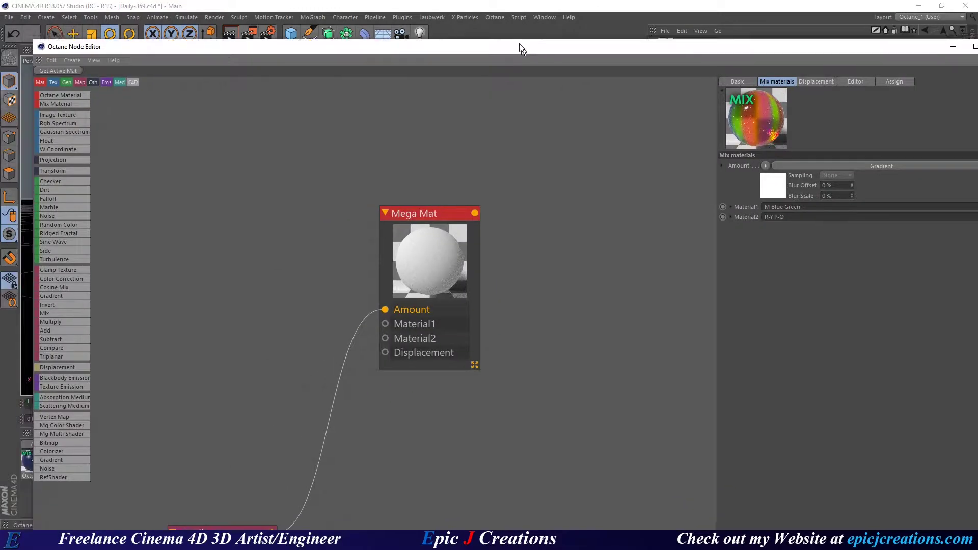
double_click(520, 48)
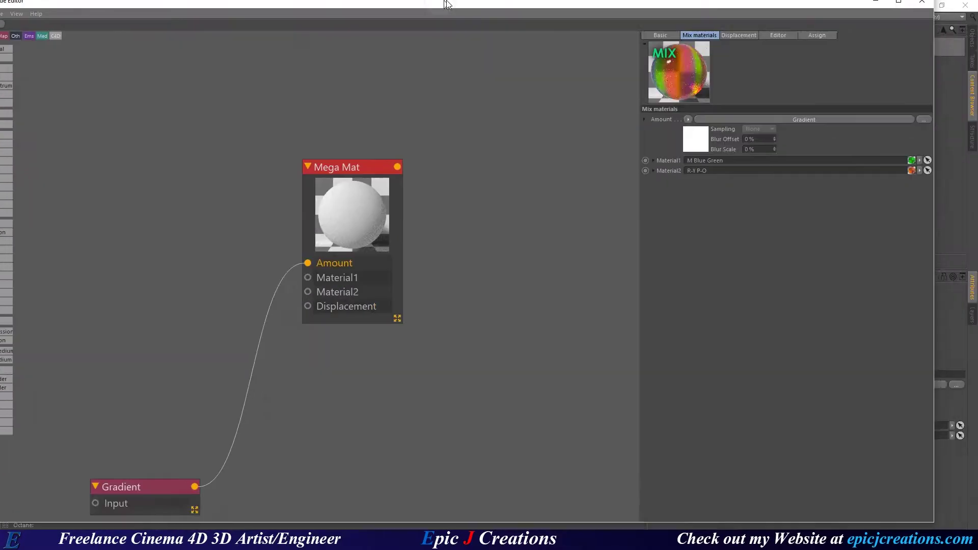
middle_click_drag(300, 418, 390, 331)
left_click_drag(235, 409, 260, 193)
middle_click_drag(427, 145, 427, 186)
left_click(427, 186)
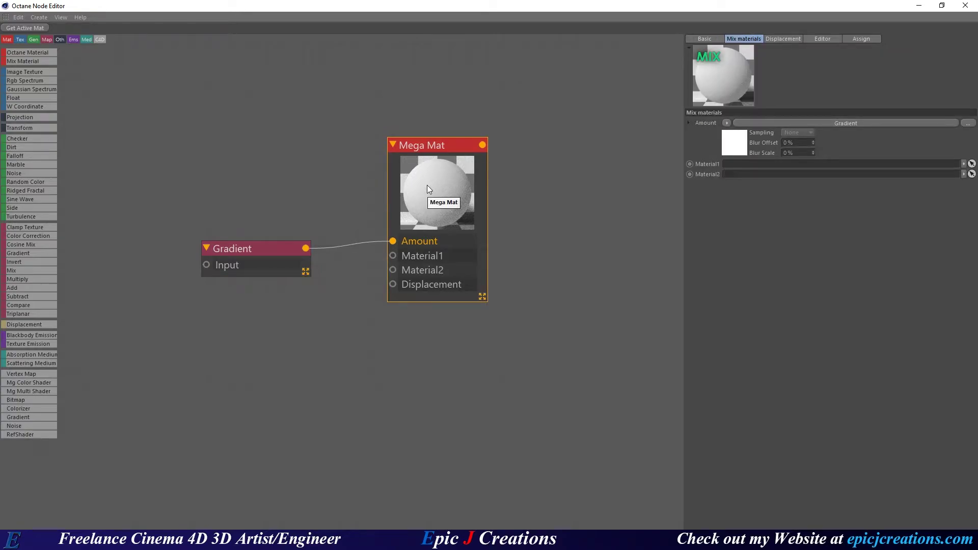
Step: Add an Octane Material node, connect it to Mega Mat's Material1 input and place it below the Gradient node
left_click_drag(429, 184, 419, 164)
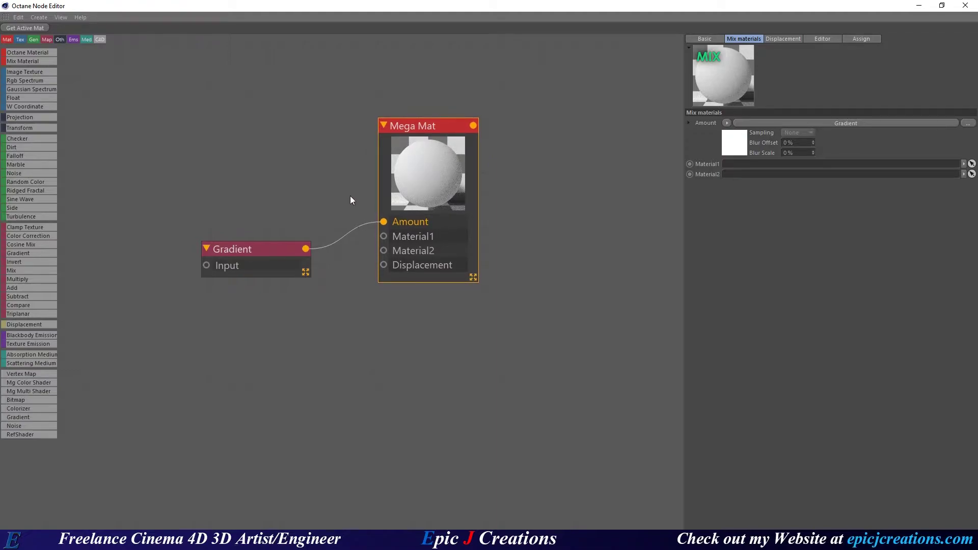
mouse_move(277, 255)
left_mouse_down()
mouse_move(284, 233)
mouse_move(316, 229)
mouse_move(311, 246)
mouse_move(286, 257)
left_mouse_up()
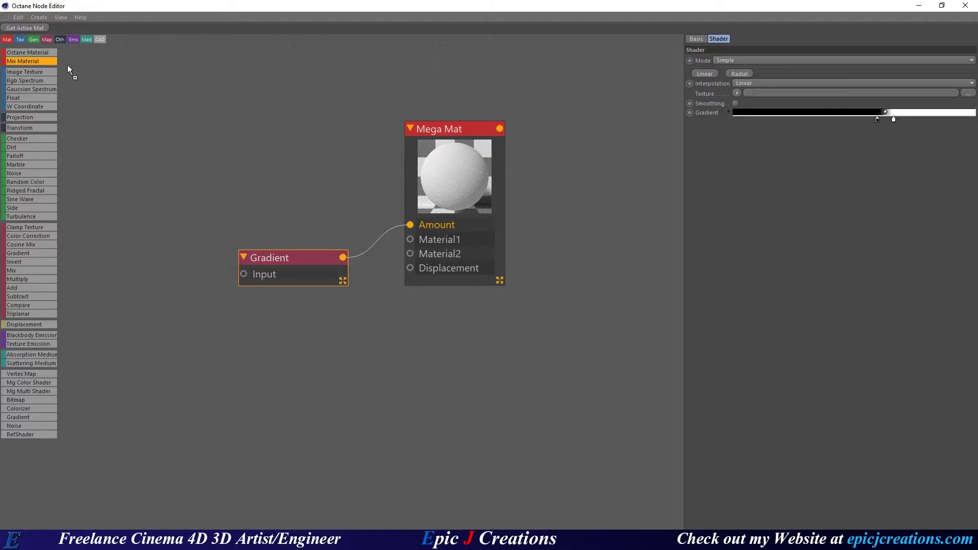
left_click_drag(28, 52, 410, 239)
left_click_drag(463, 148, 518, 81)
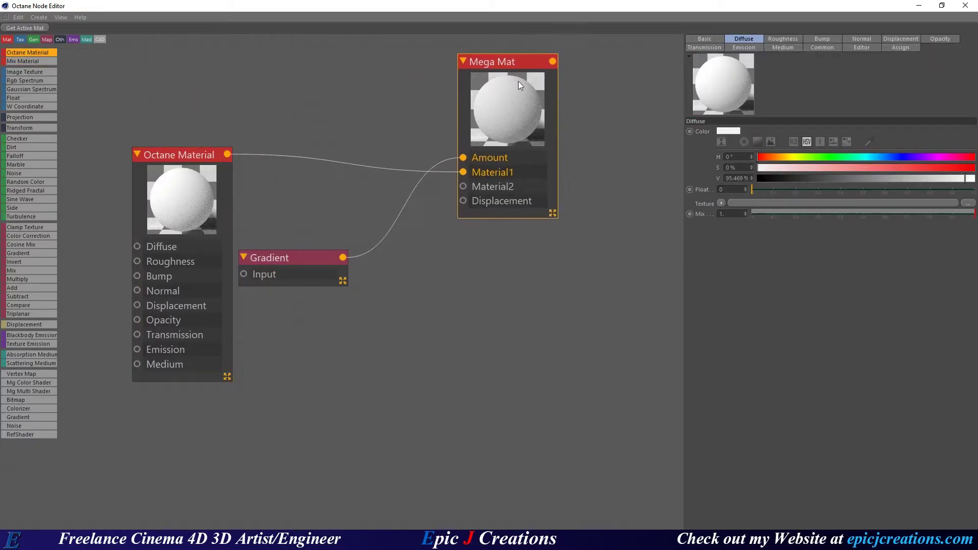
left_click_drag(187, 191, 324, 341)
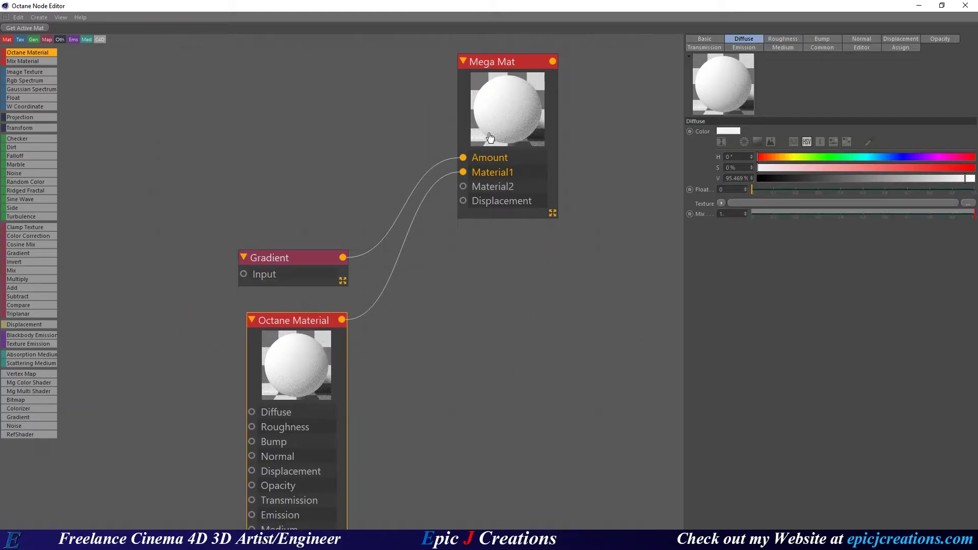
Step: Delete all nodes of the reloaded Mega Mat and close the node editor
left_click_drag(507, 101, 505, 115)
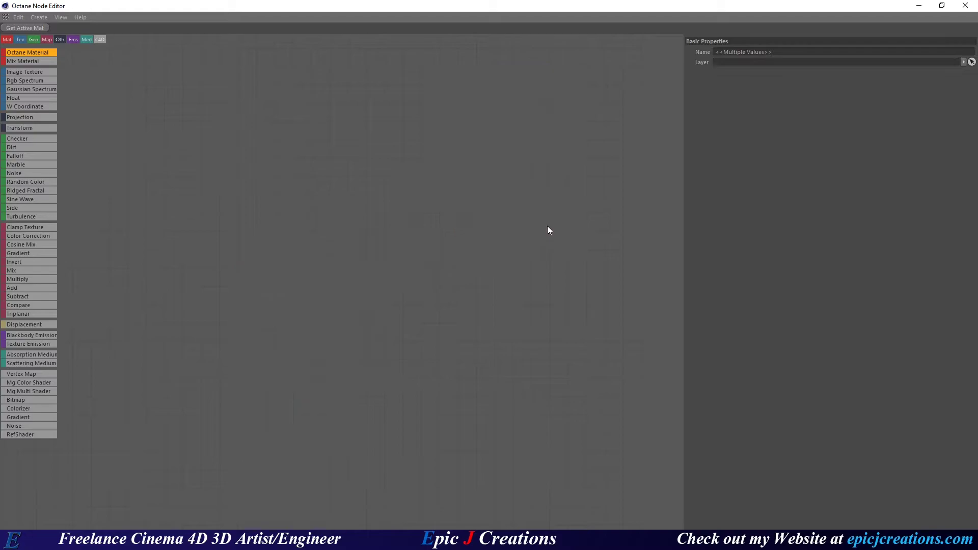
left_click_drag(564, 7, 307, 76)
left_click(676, 67)
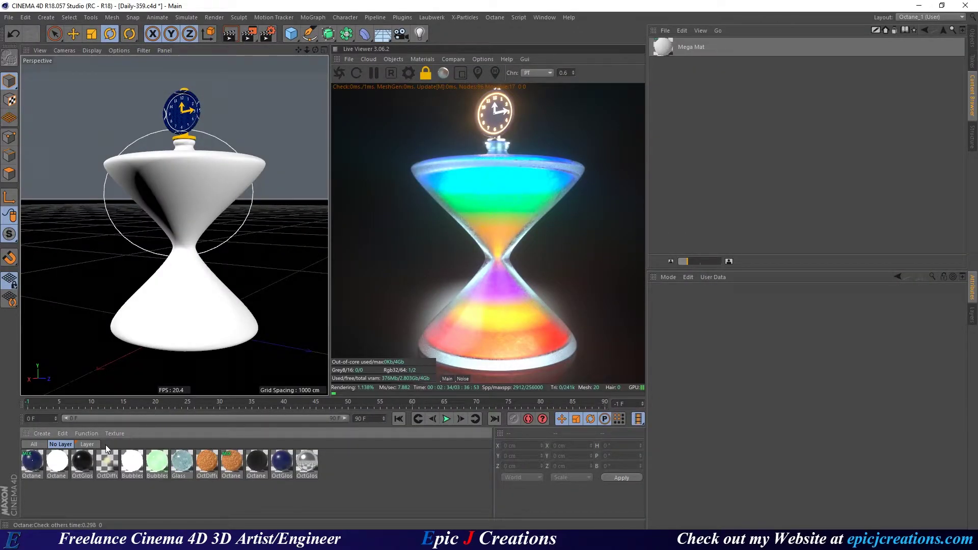
Step: Filter the materials to those on a layer and try to open the Live Viewer as a separate window
left_click(88, 444)
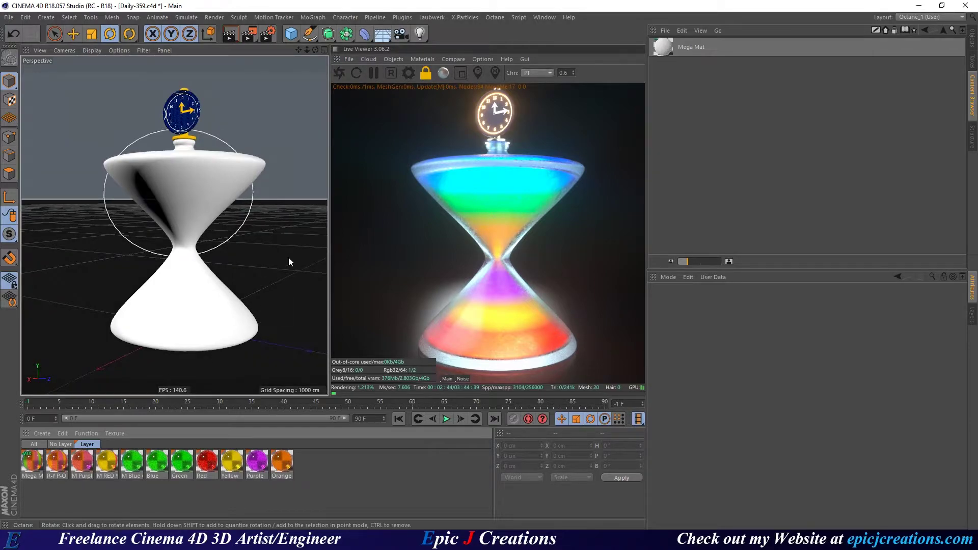
left_click(421, 59)
left_click(417, 60)
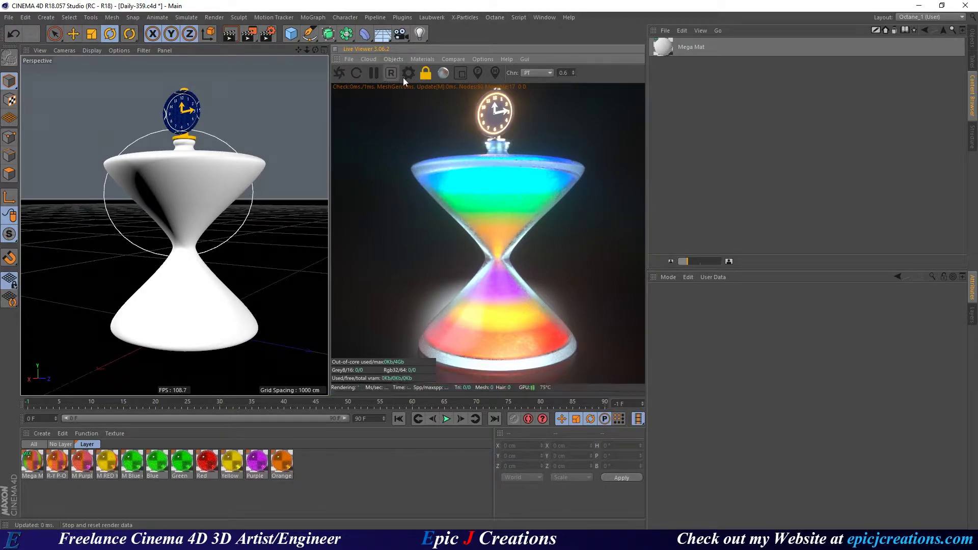
left_click(495, 17)
left_click(509, 42)
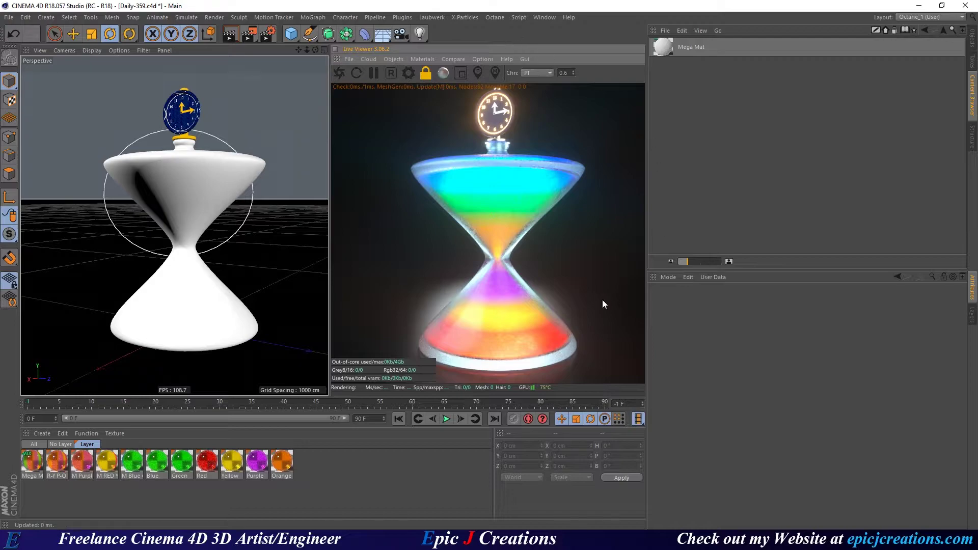
Step: Switch to the Standard layout and open the Octane Live Viewer as a floating window over the viewport
left_click(903, 17)
left_click(925, 98)
left_click(495, 17)
left_click(508, 44)
left_click_drag(367, 207, 454, 66)
Step: Open the LiveDB in an enlarged window, view the Wood category and select the LocalDB category
left_click(394, 79)
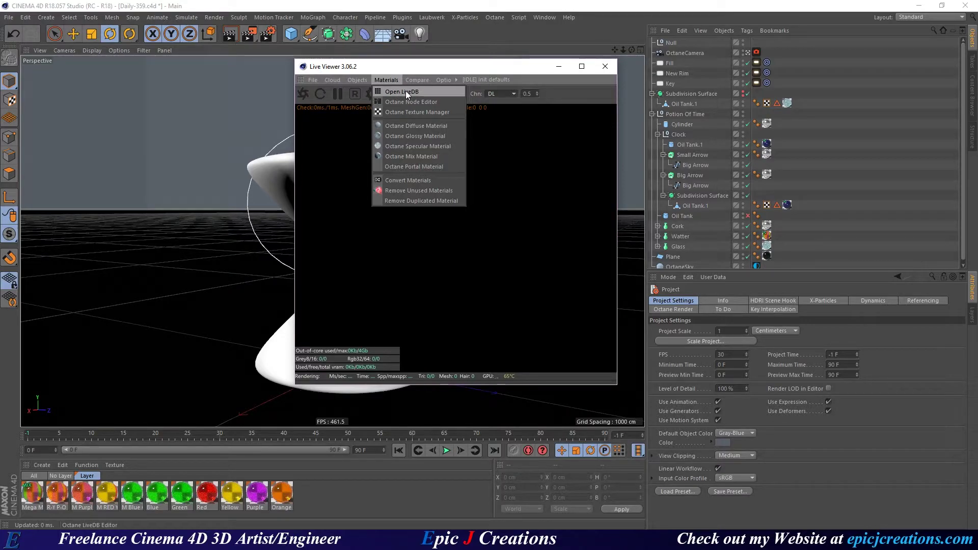
left_click(405, 91)
left_click_drag(331, 202, 427, 51)
left_click_drag(528, 332, 777, 424)
left_click(374, 133)
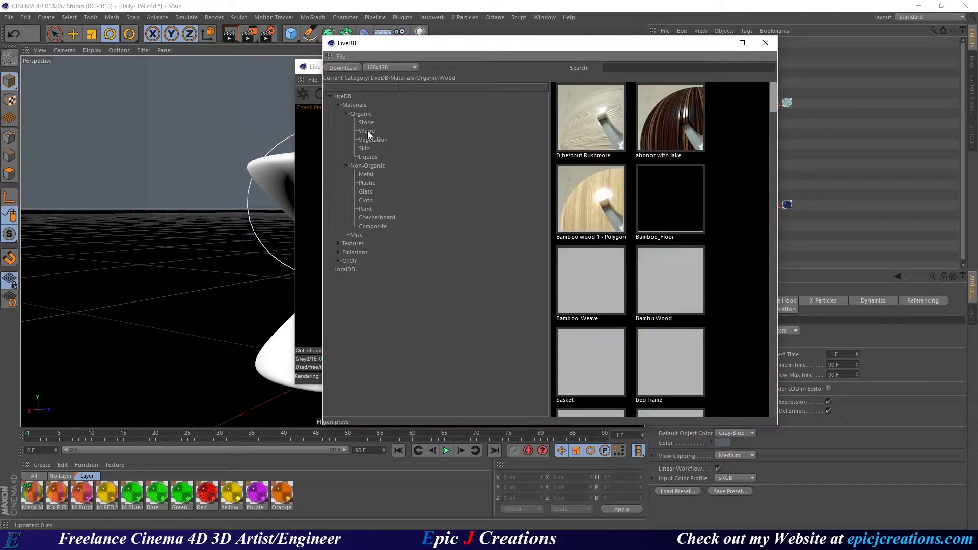
left_click(345, 270)
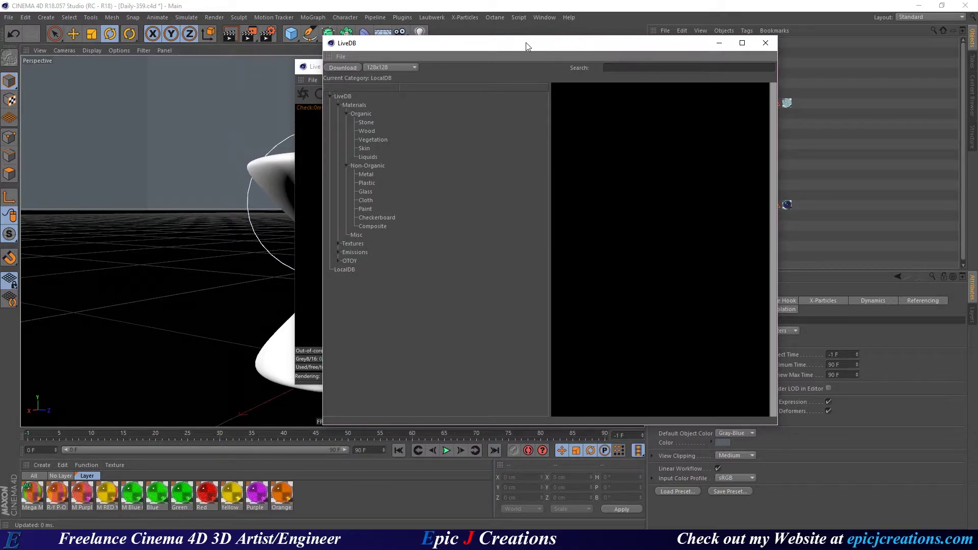
left_click_drag(528, 47, 491, 43)
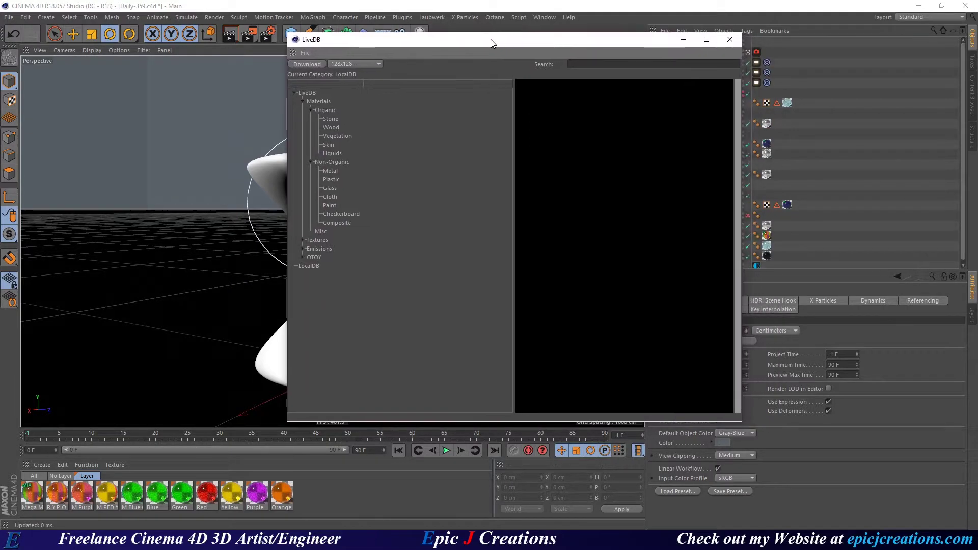
Step: Store the original Mega Mat material in the LocalDB category and close the LiveDB window
left_click(32, 491)
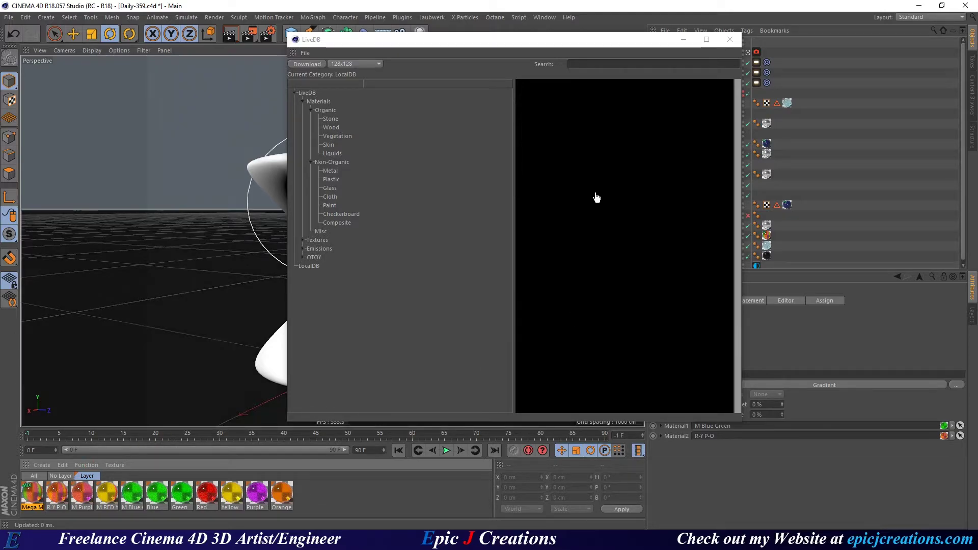
left_click_drag(553, 128, 629, 287)
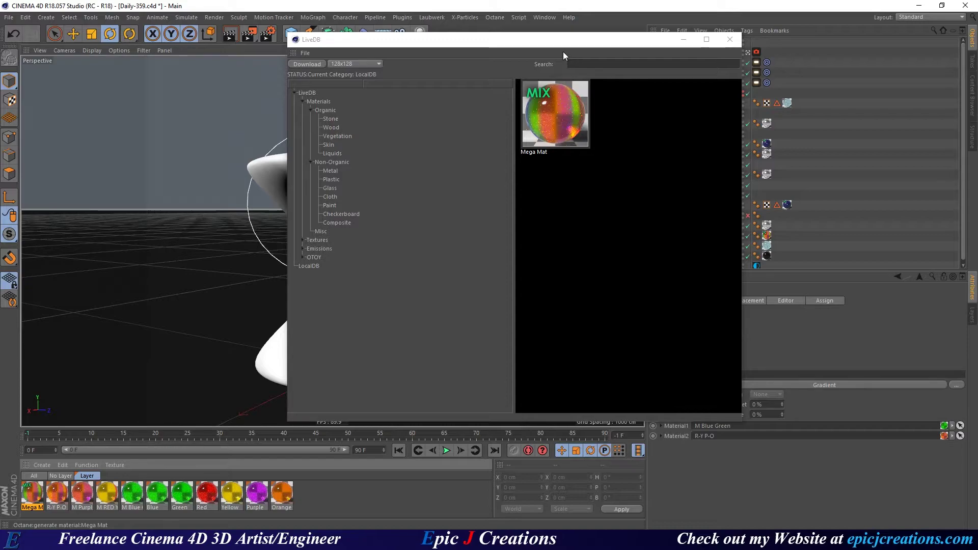
left_click(730, 39)
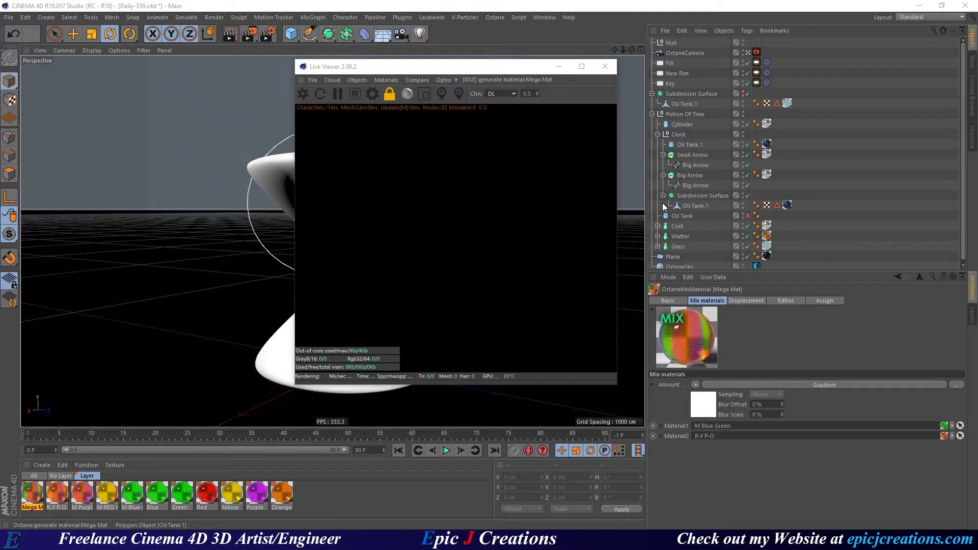
Step: Create a new empty project and download the Mega Mat from LocalDB into it
key("ctrl+n")
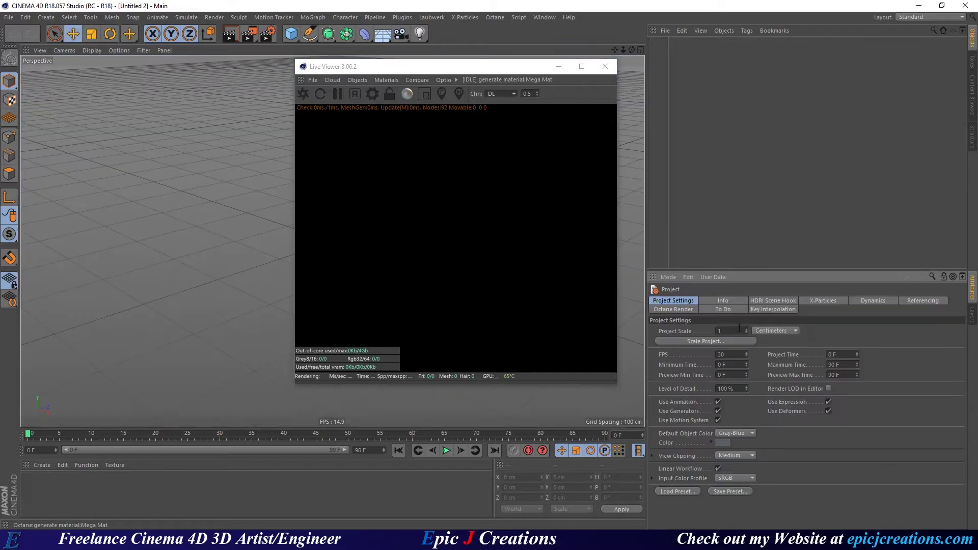
left_click_drag(437, 66, 645, 61)
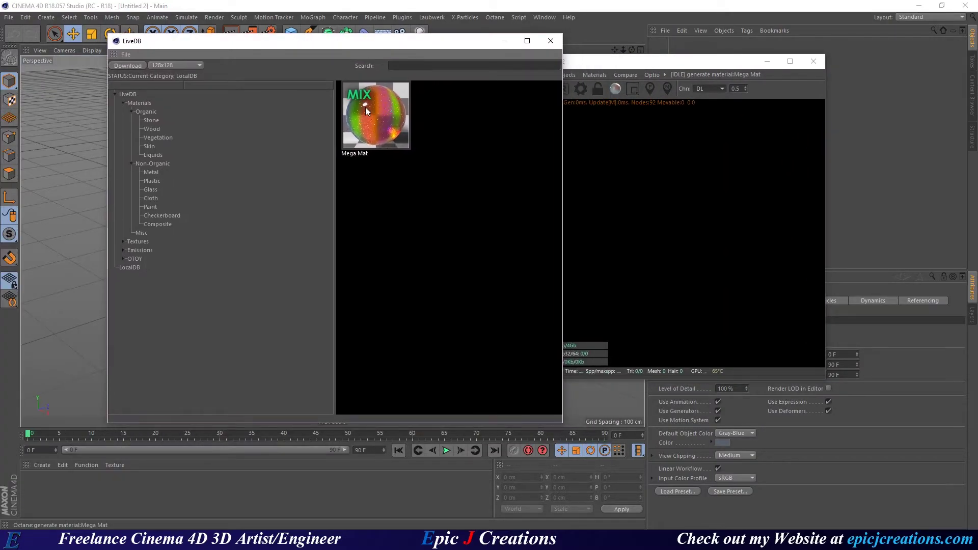
left_click(406, 135)
left_click_drag(406, 135, 96, 476)
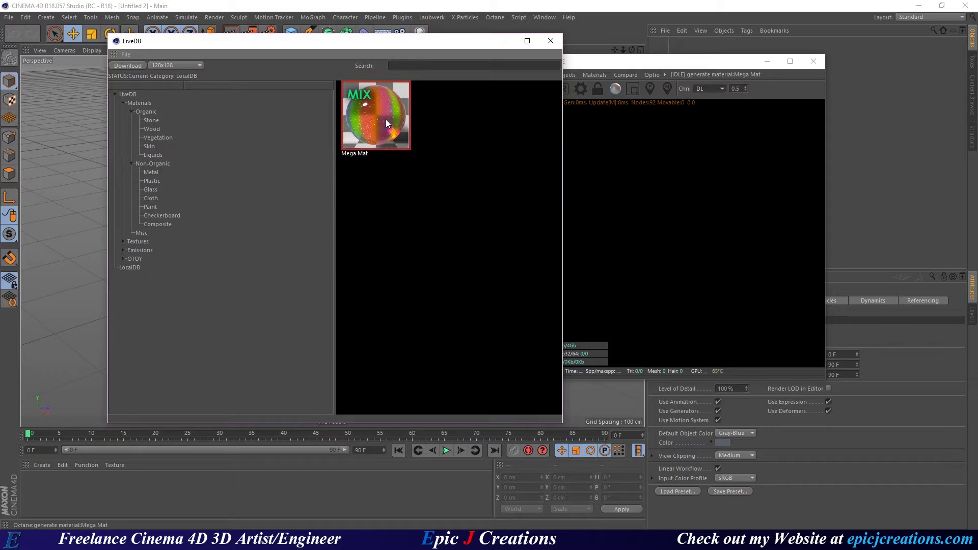
left_click(123, 66)
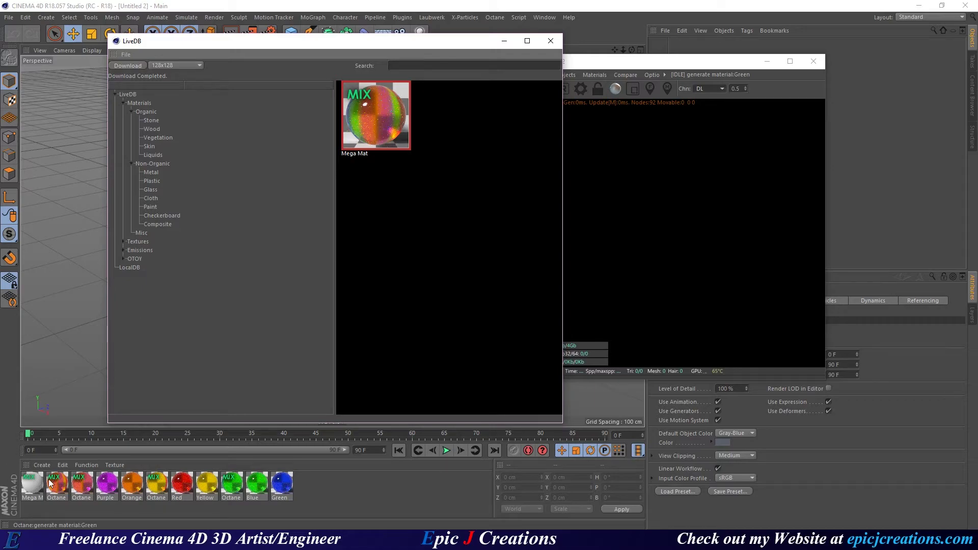
Step: Open the downloaded Mega Mat in a maximized node editor
left_click(31, 482)
double_click(30, 481)
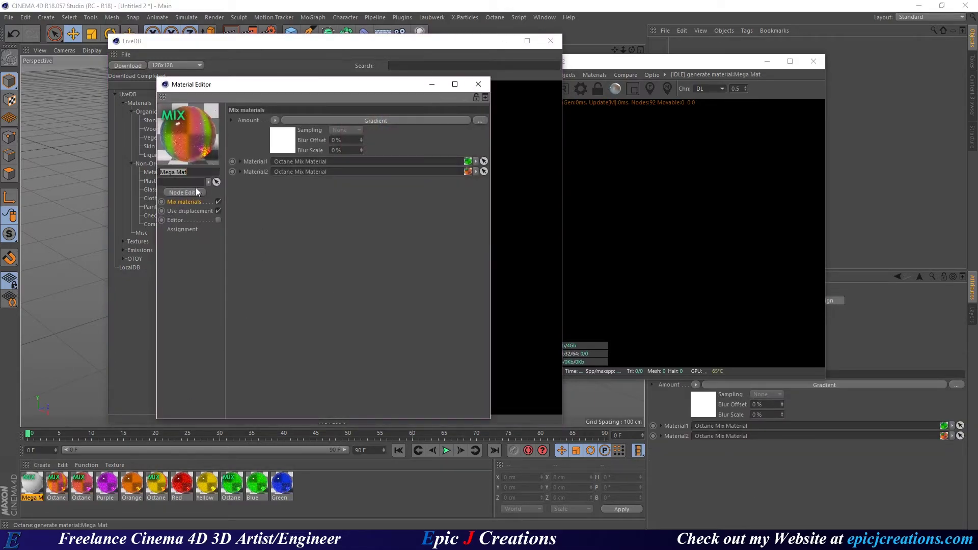
left_click(179, 192)
left_click_drag(347, 211, 427, 52)
double_click(427, 49)
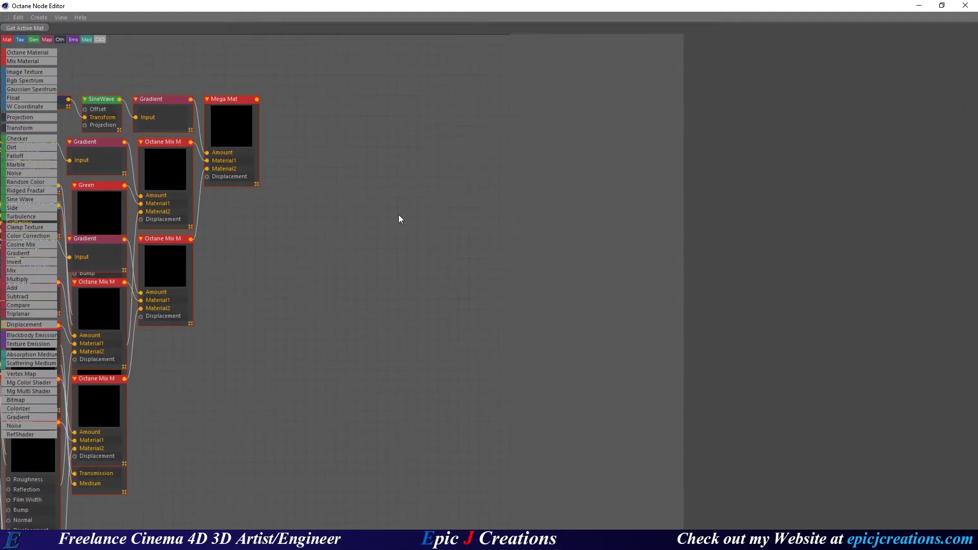
Step: Examine the downloaded Mega Mat's full node network, from the Mega Mat node down to its gradients, mix materials and emission nodes
scroll(528, 291, "down", 5)
scroll(439, 389, "up", 2)
scroll(405, 256, "up", 3)
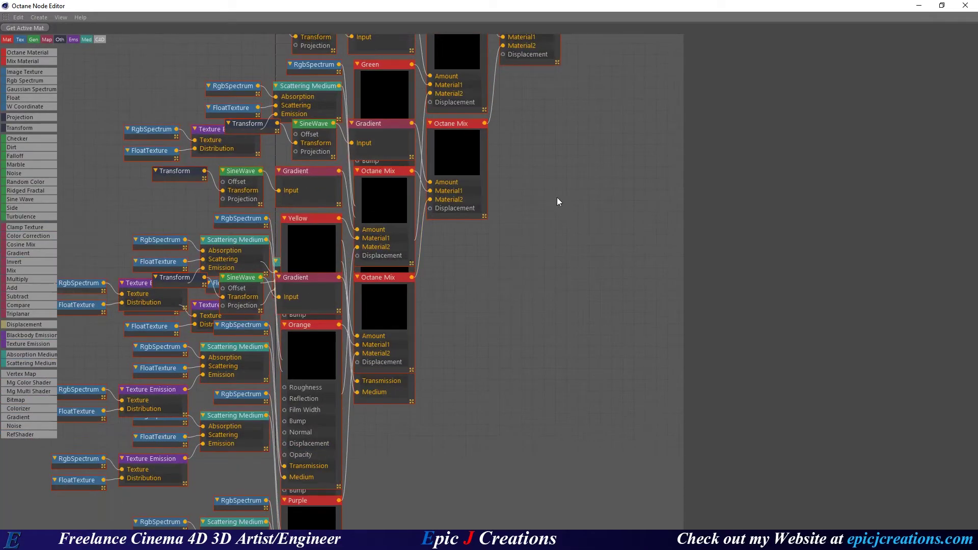
middle_click_drag(544, 223, 520, 323)
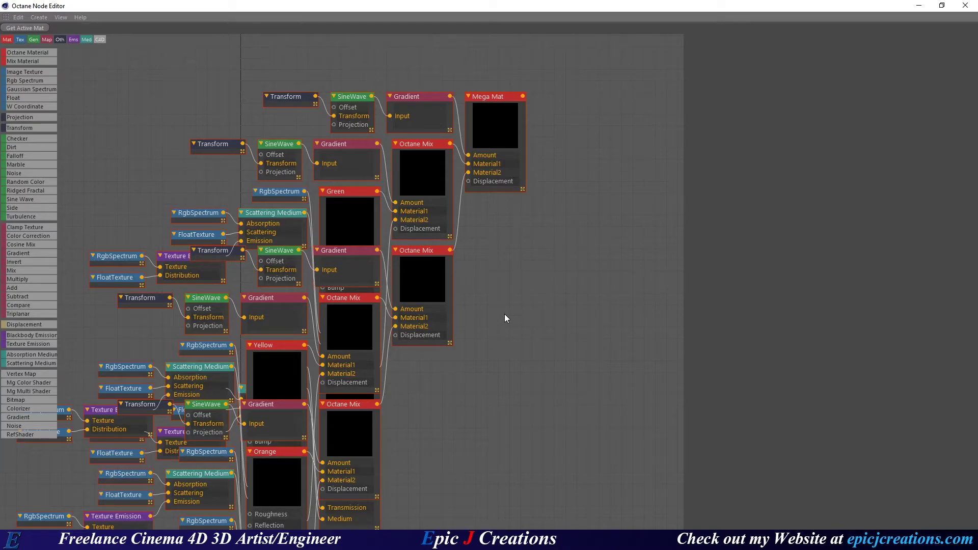
middle_click_drag(505, 314, 557, 223)
scroll(557, 223, "down", 8)
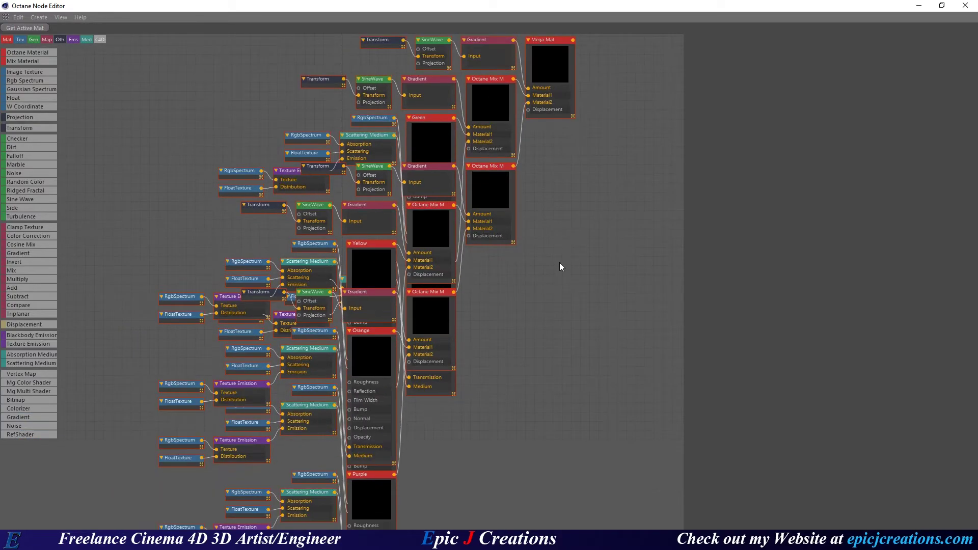
scroll(485, 265, "up", 3)
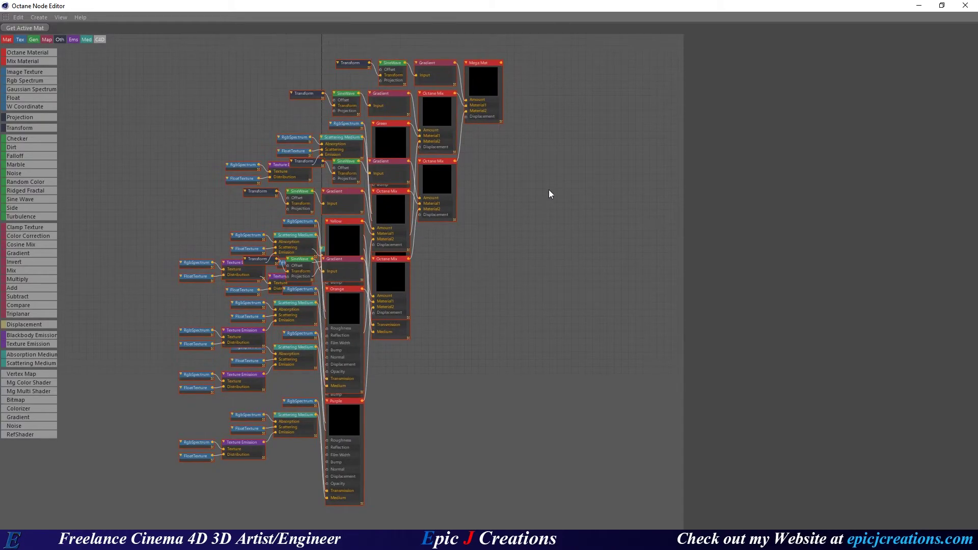
scroll(549, 188, "down", 3)
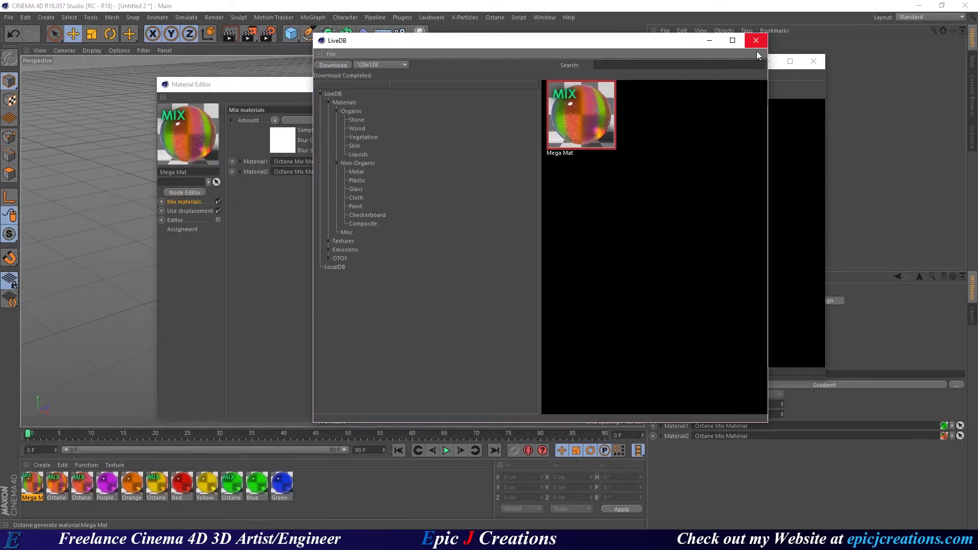
Step: Close the LiveDB, add a sphere to the scene and apply the Mega Mat to it
left_click(756, 41)
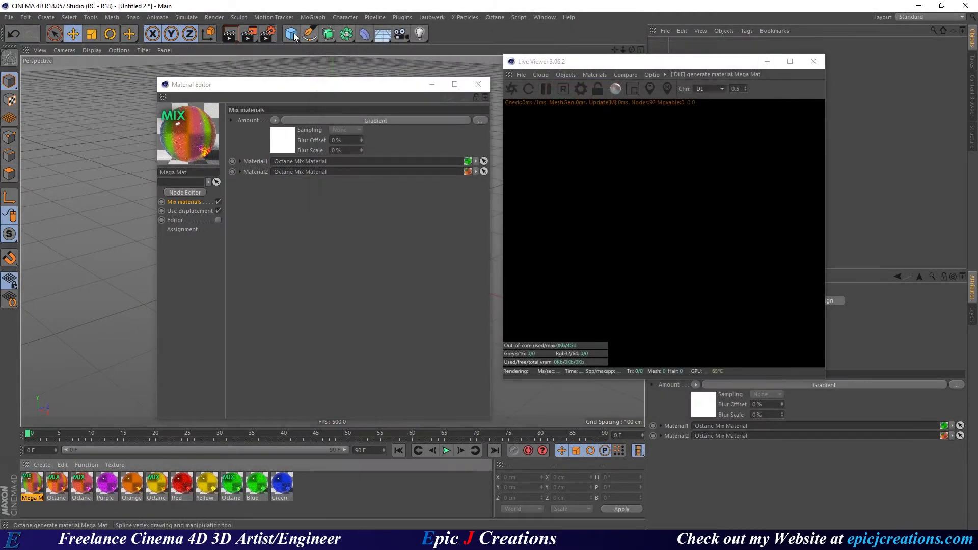
left_click_drag(291, 34, 497, 66)
left_click_drag(337, 90, 674, 100)
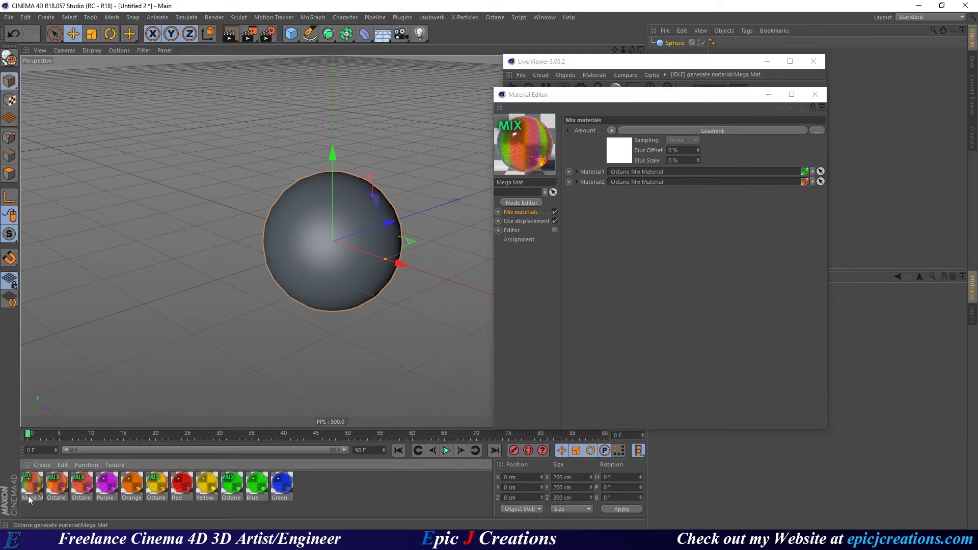
left_click_drag(29, 492, 337, 267)
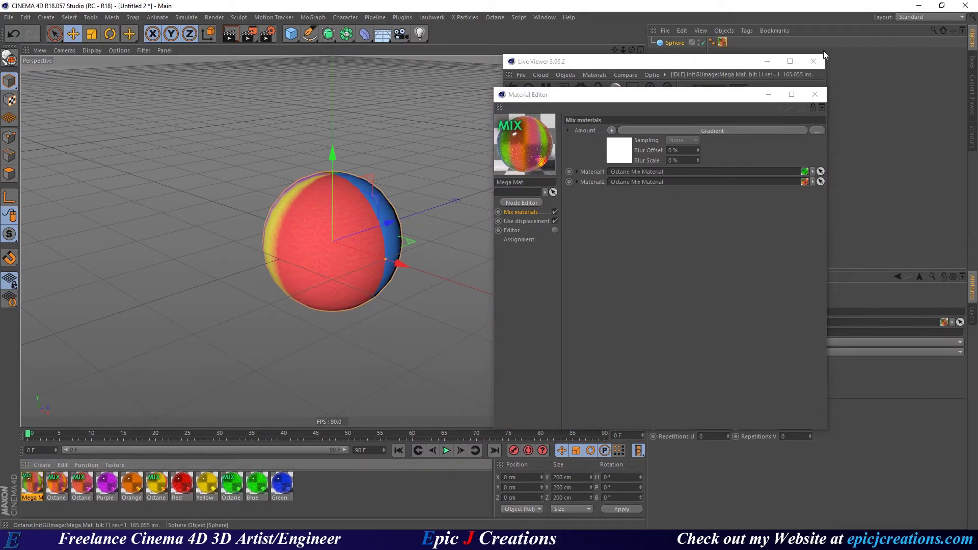
Step: Close the floating windows, switch to the Octane_1 layout and view the textured sphere from another side in the Live Viewer
left_click(813, 61)
left_click(815, 94)
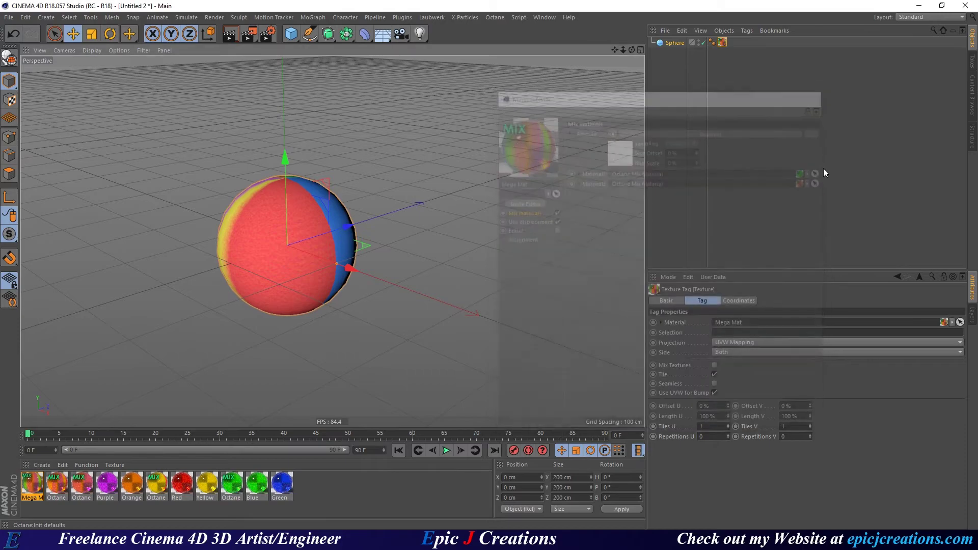
left_click(913, 16)
left_click(931, 77)
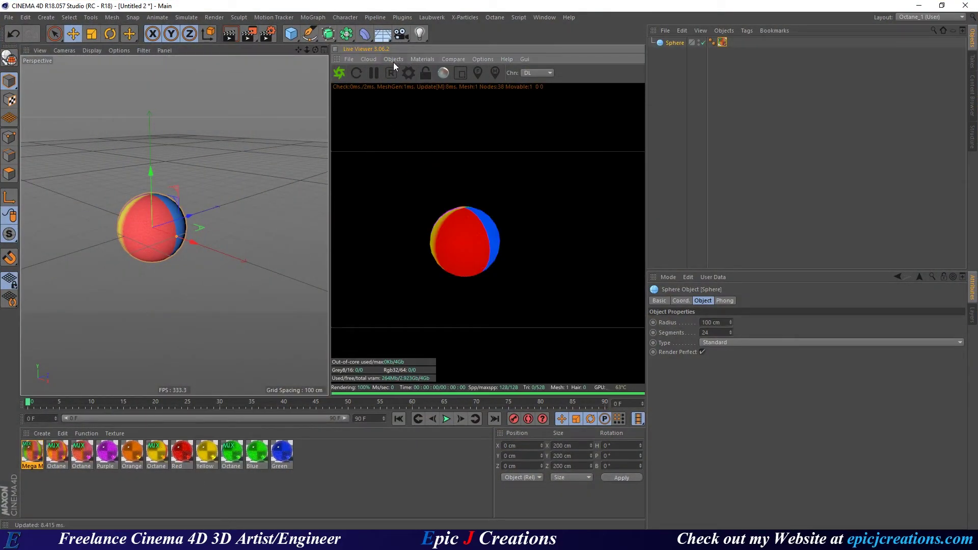
left_click_drag(151, 240, 97, 224, "alt")
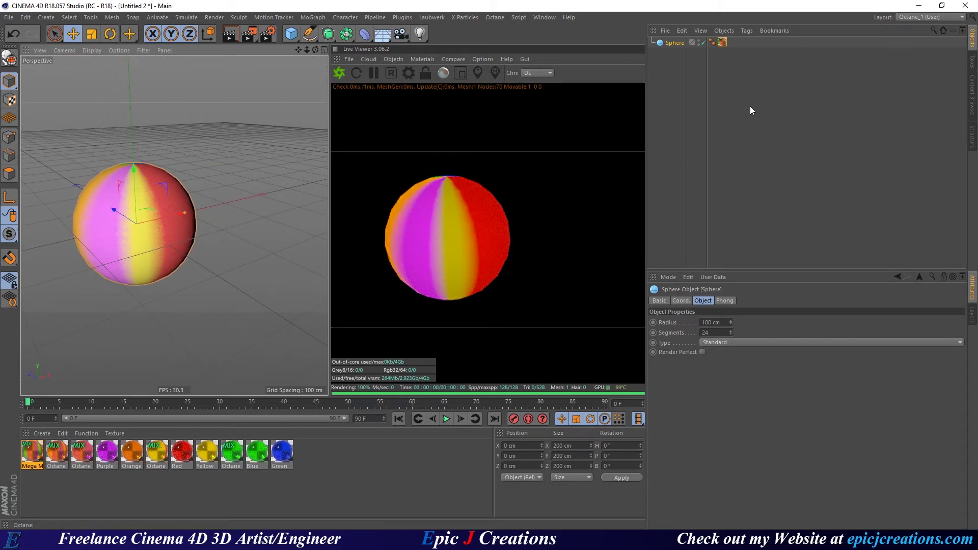
Step: Delete the sphere from the scene and switch to the YouTube channel page in the web browser
left_click(675, 43)
key("Delete")
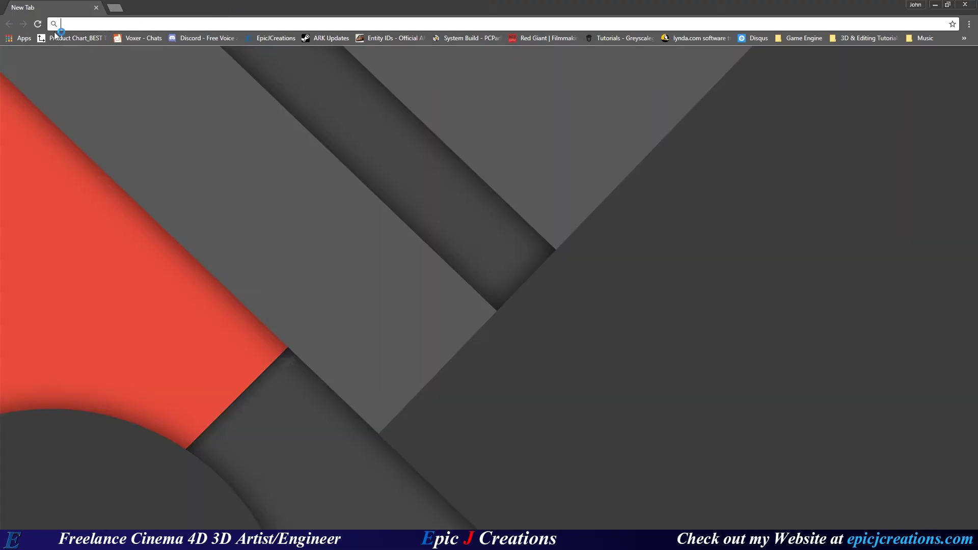
key("alt+Tab")
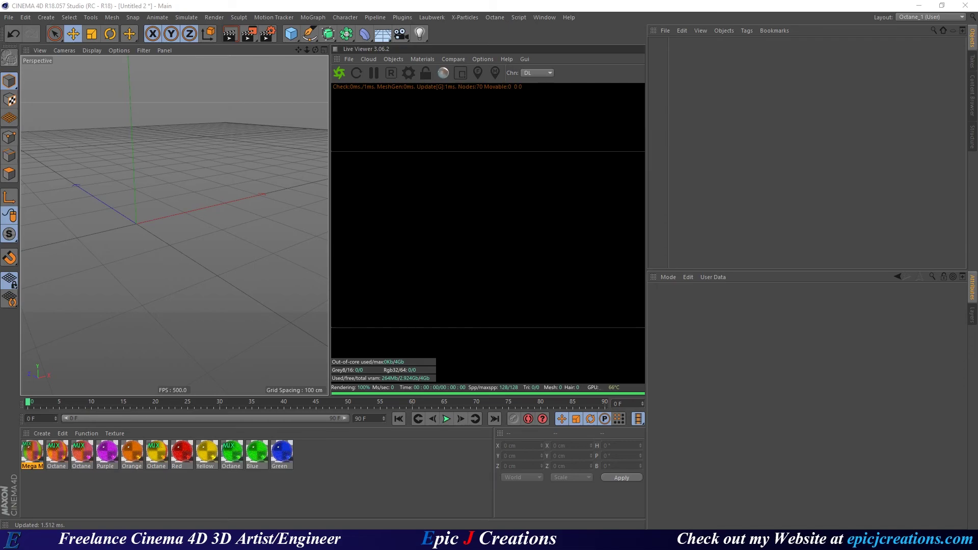
key("alt+Tab")
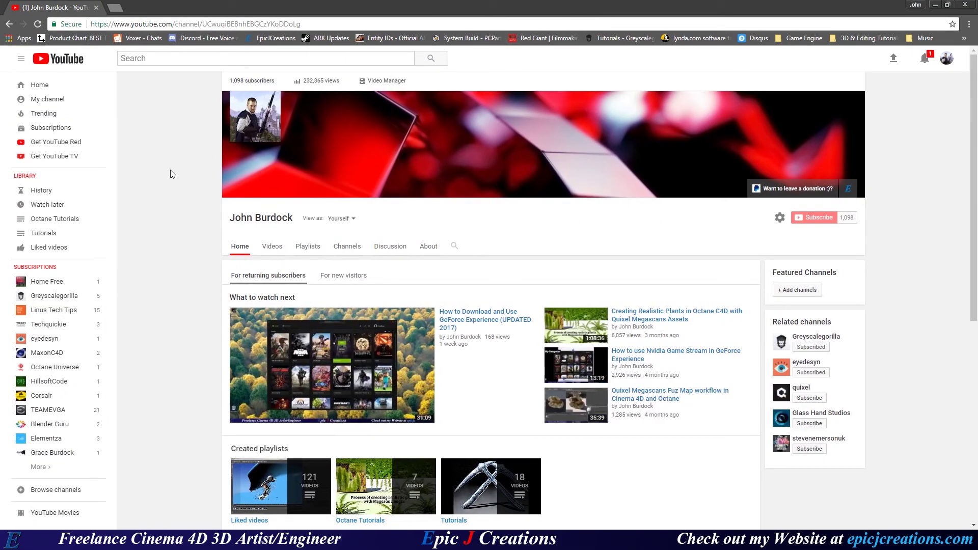